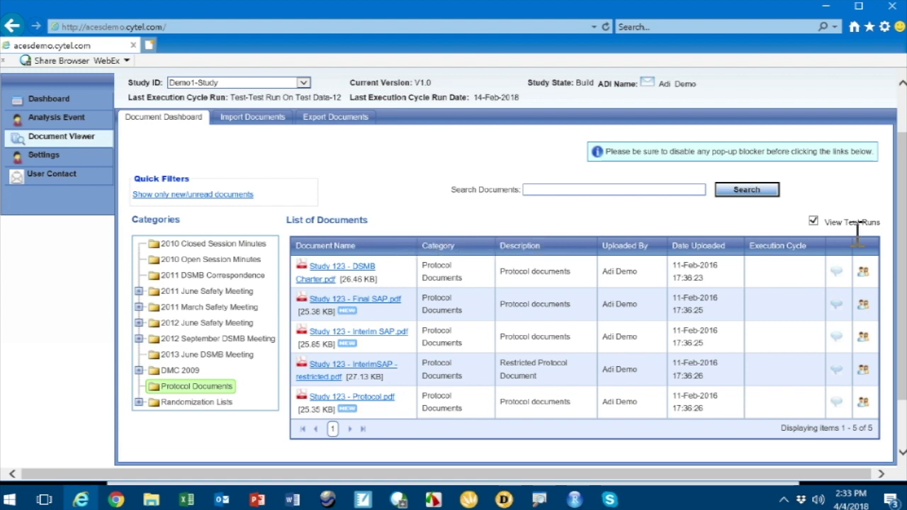
Scroll back up the Demo1-Study Document Dashboard to the top of the page.
scroll(874, 243, up, 2)
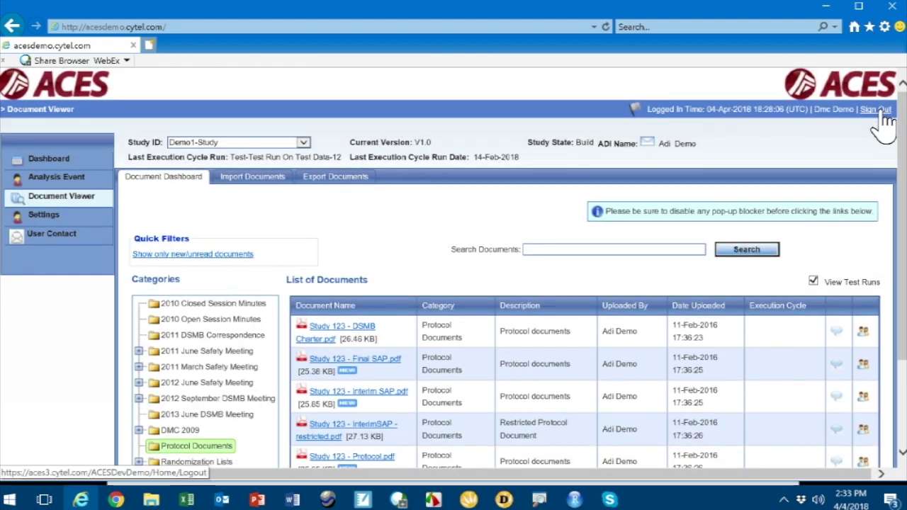
Sign out, return to the sign-in page, and enter the sponsor's user ID and password.
click(881, 112)
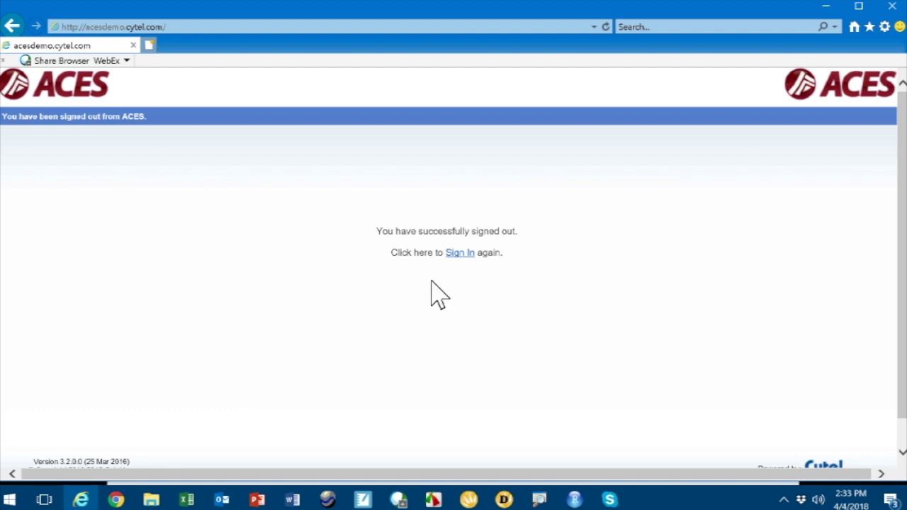
click(464, 255)
text(spo)
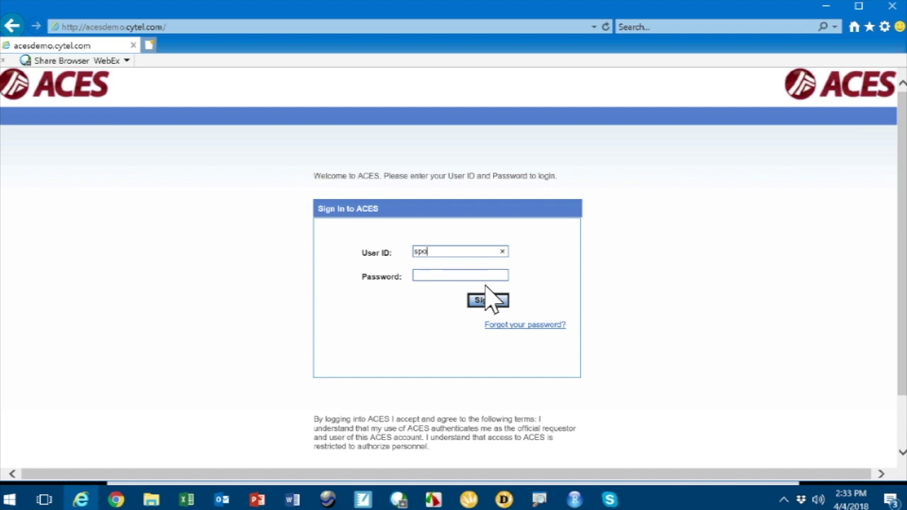
text(nsor.demo)
click(454, 277)
text(demo12)
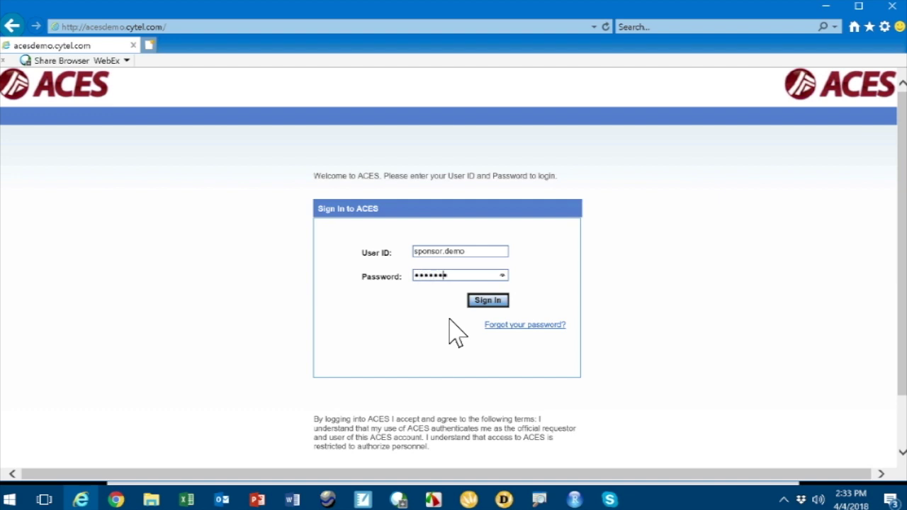
text(34)
Sign in as the sponsor, open Demo1-Study's Document Viewer, and browse its 20 documents.
click(488, 300)
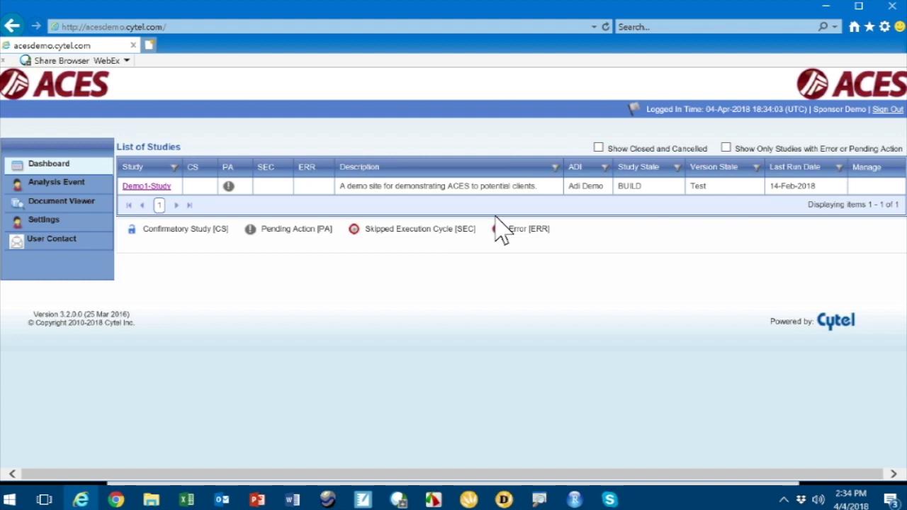
click(155, 192)
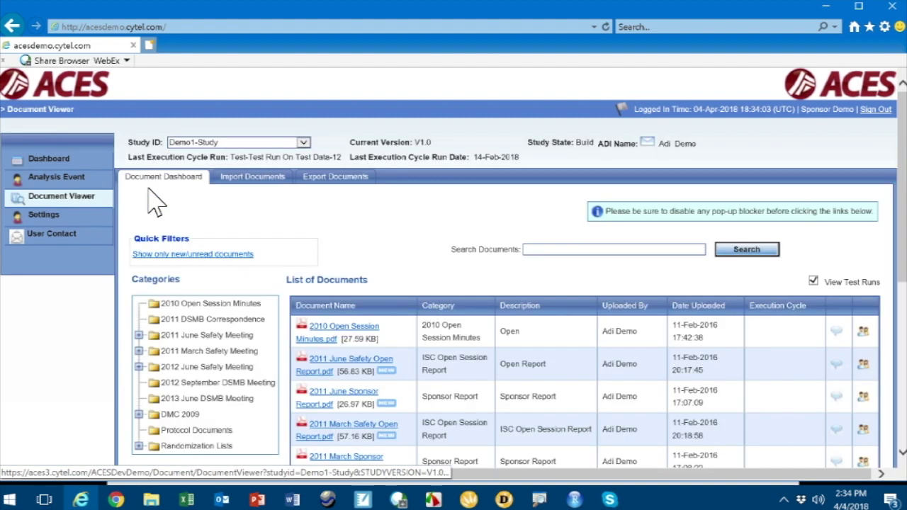
scroll(550, 333, down, 1)
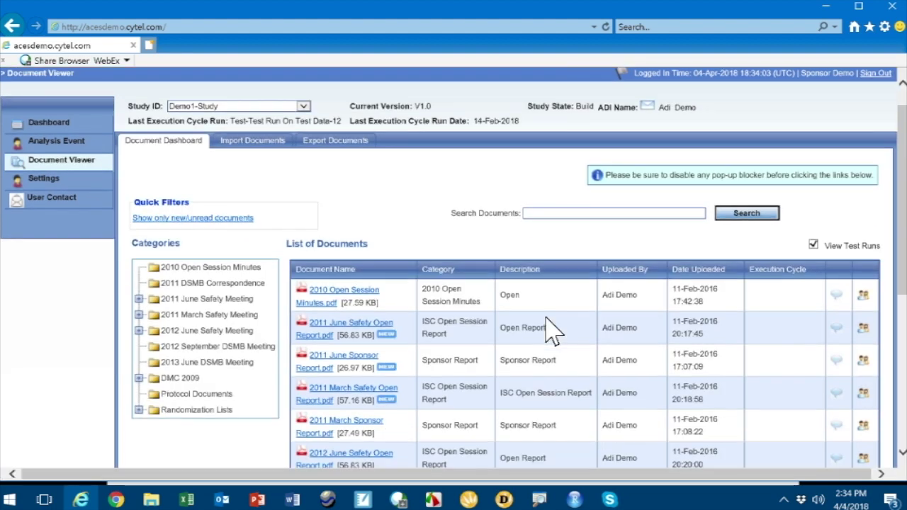
scroll(542, 319, down, 2)
scroll(536, 297, down, 1)
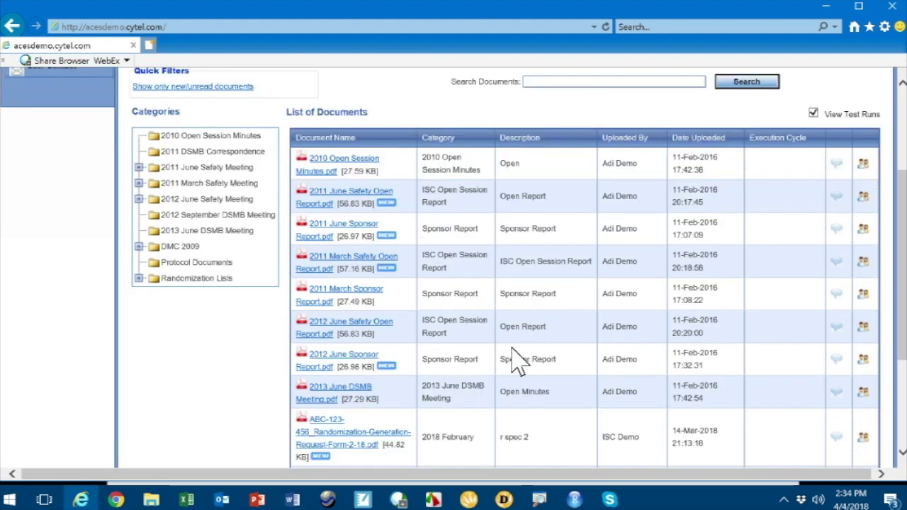
scroll(511, 348, down, 2)
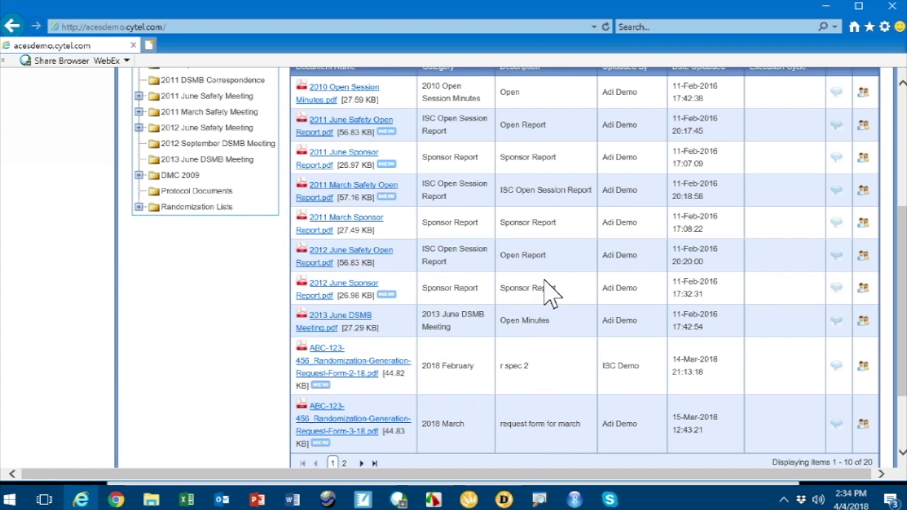
scroll(546, 283, up, 1)
scroll(535, 237, down, 2)
scroll(506, 229, up, 5)
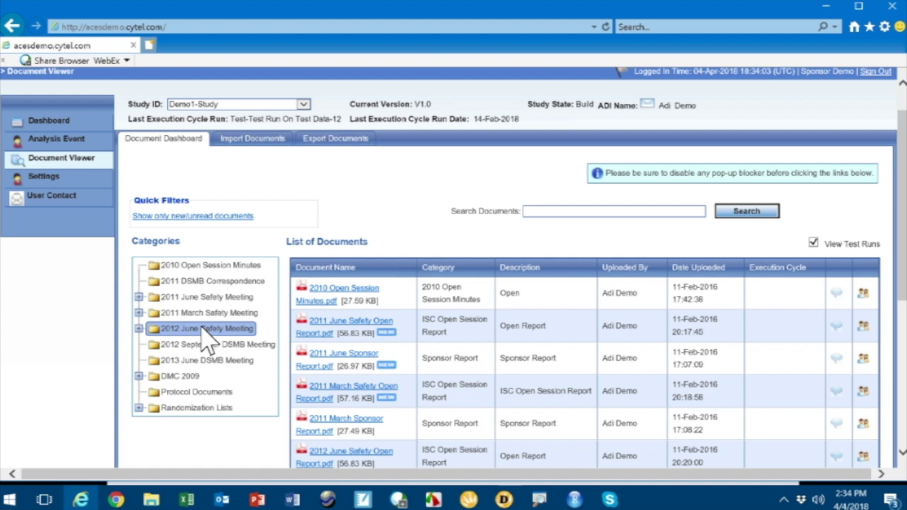
Filter the documents by 2012 June Safety Meeting, then by the Protocol Documents category.
click(204, 330)
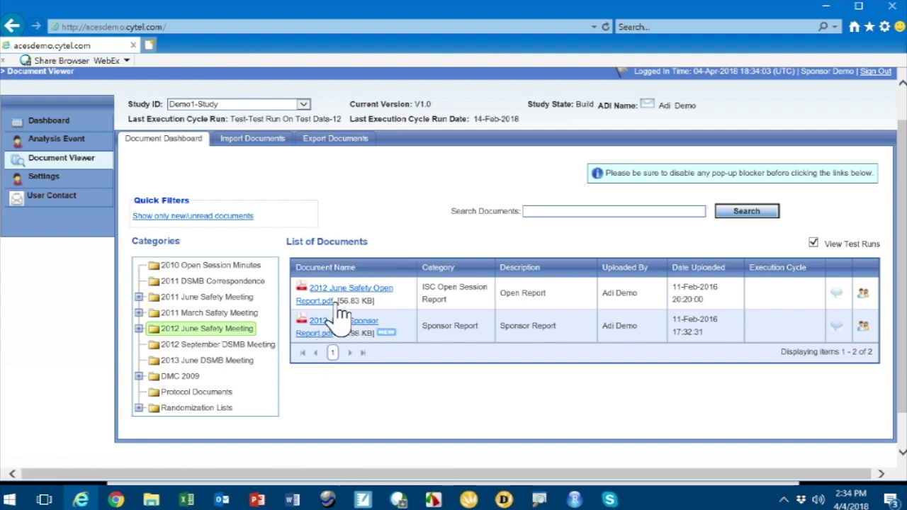
mouse_move(358, 333)
mouse_down()
mouse_move(283, 400)
mouse_move(207, 409)
mouse_up()
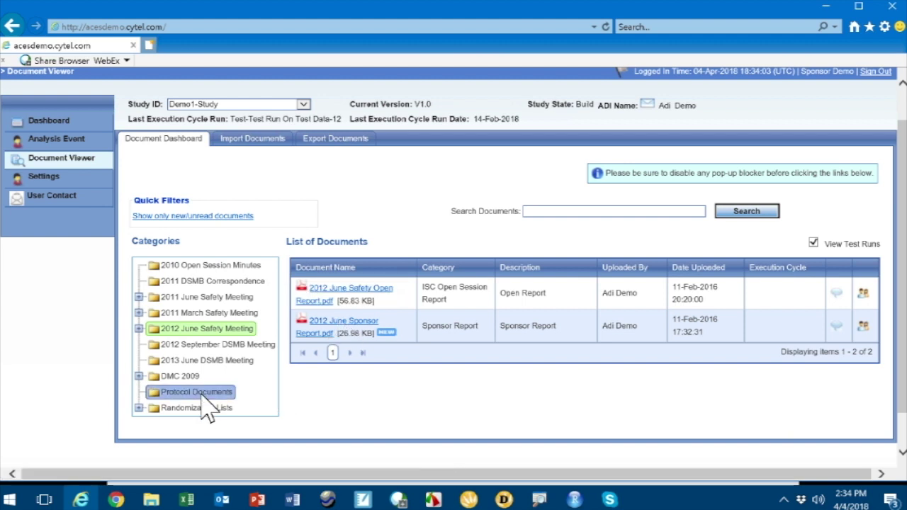
click(203, 398)
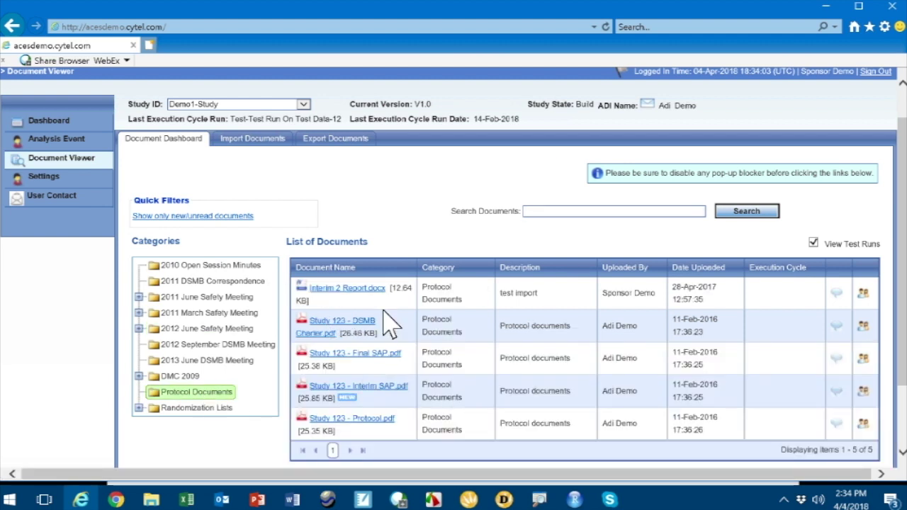
scroll(400, 322, down, 2)
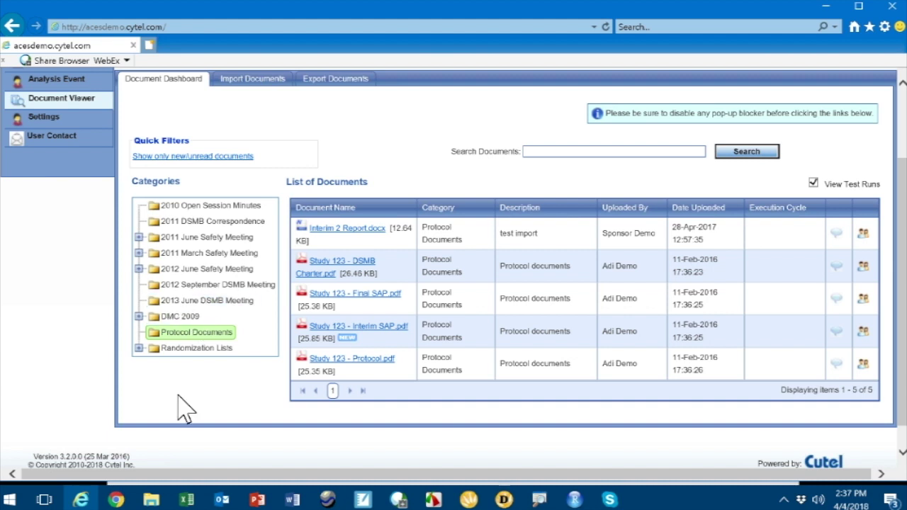
In File Explorer, navigate to Data (D:) > Cyrus-Office > ACES > Documents to Upload.
click(151, 500)
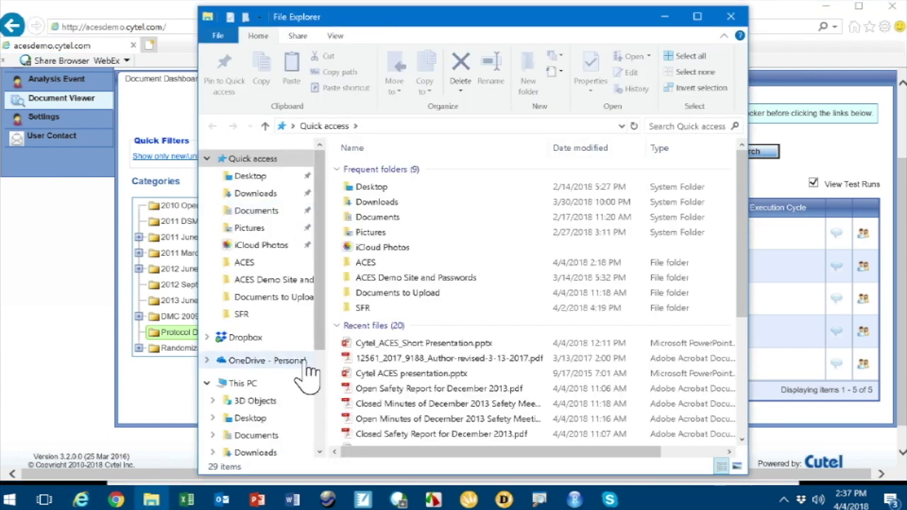
scroll(311, 370, down, 1)
scroll(315, 385, down, 2)
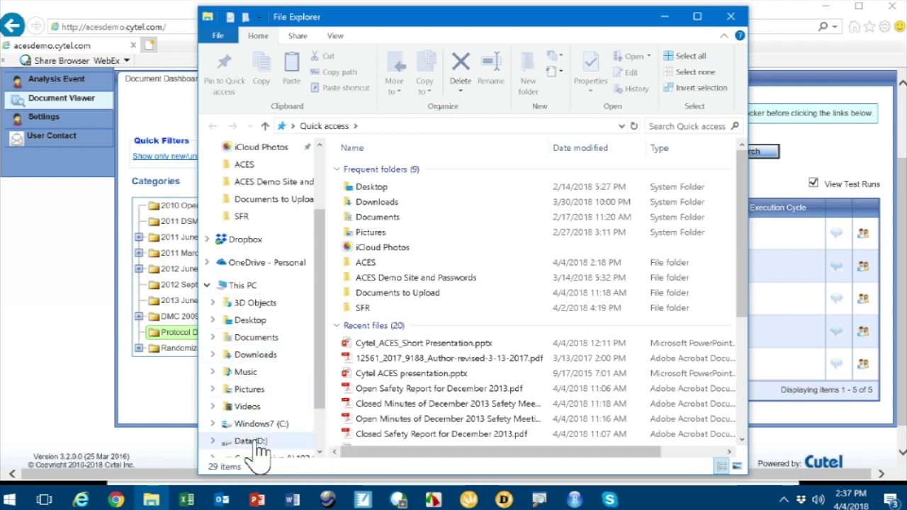
click(250, 441)
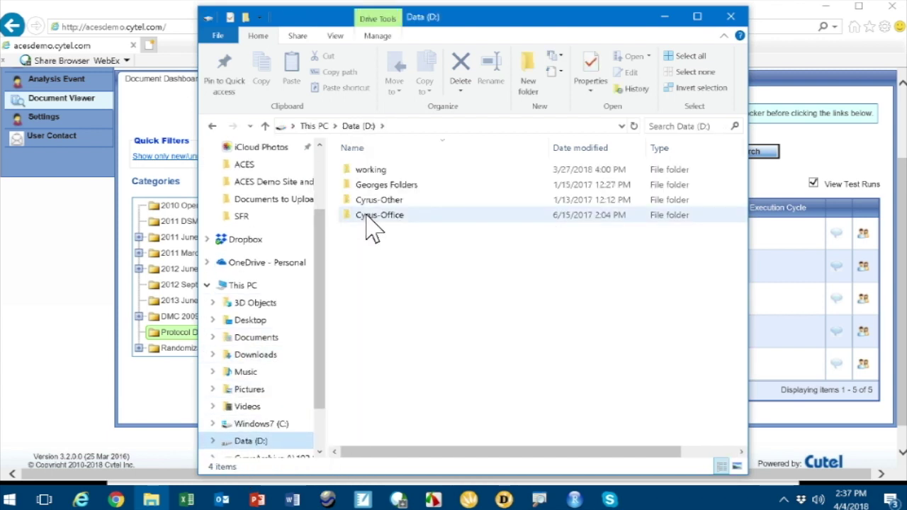
double_click(368, 217)
double_click(366, 172)
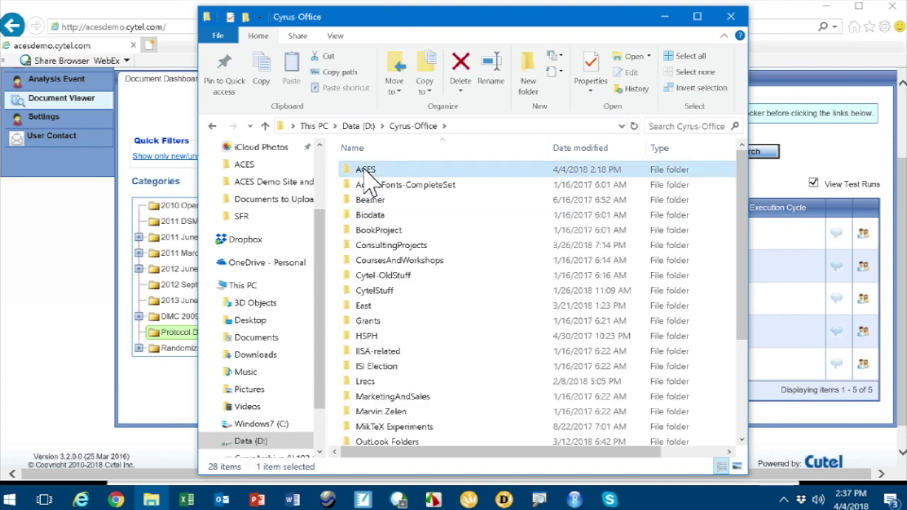
double_click(394, 186)
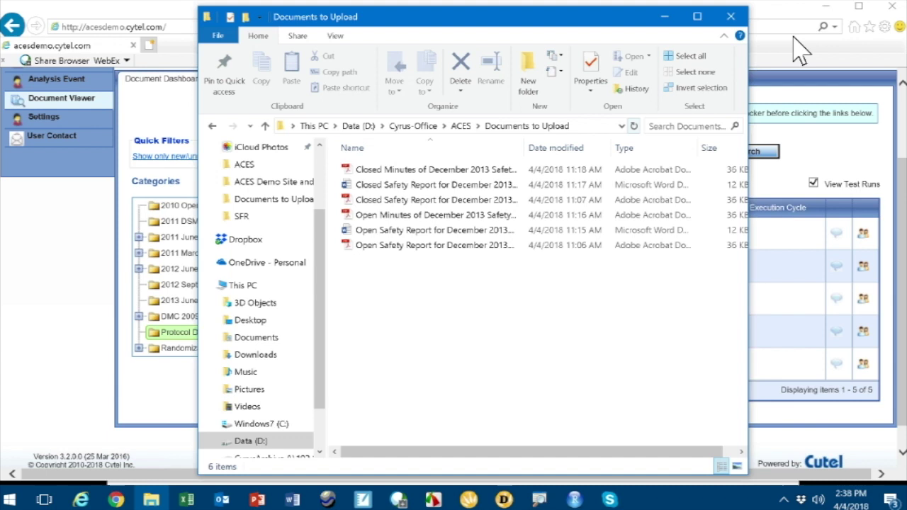
Close File Explorer and set the Import Documents category to 2013 December DSMB Meeting.
click(731, 17)
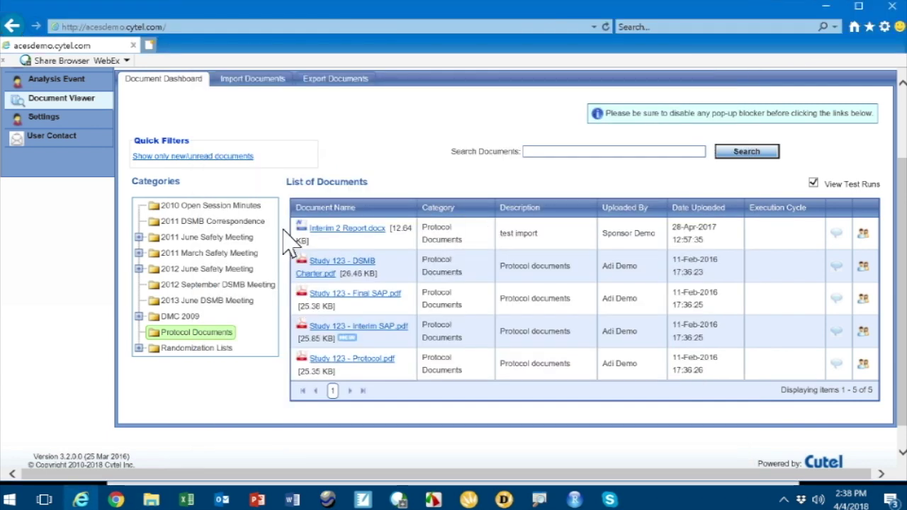
click(255, 98)
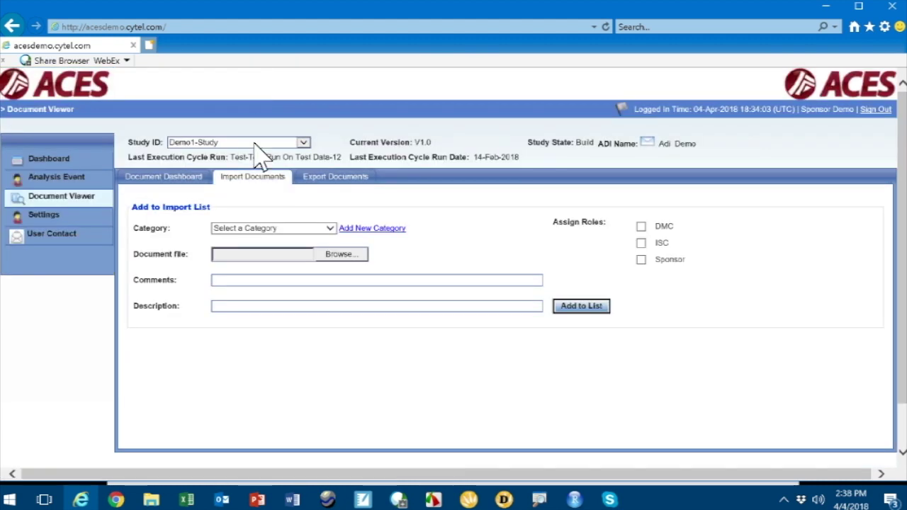
click(331, 227)
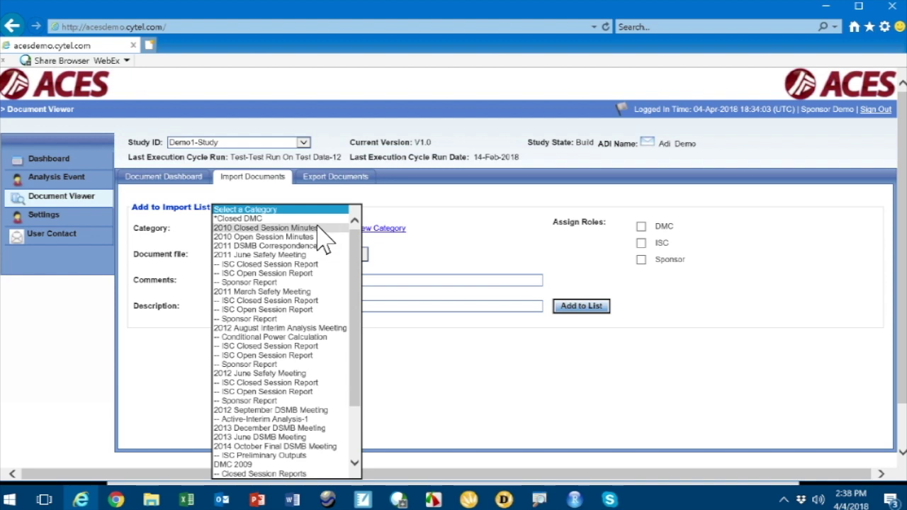
click(282, 437)
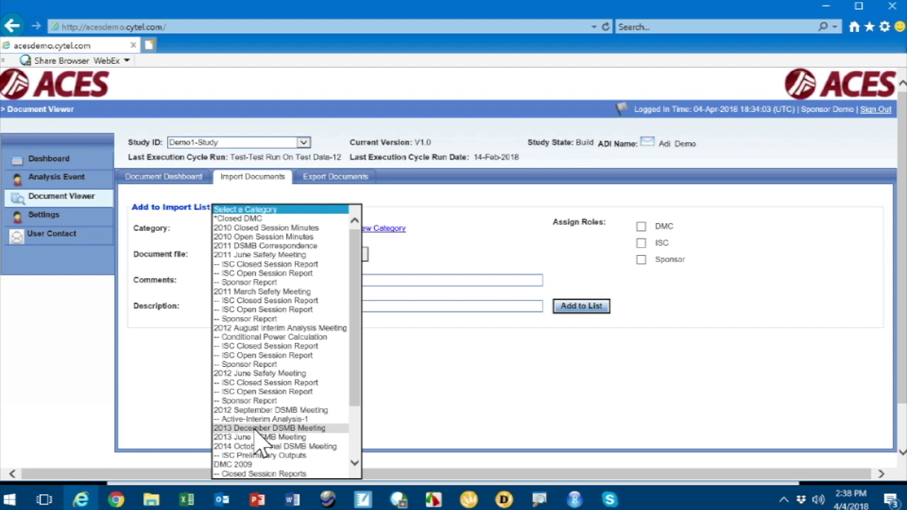
click(258, 429)
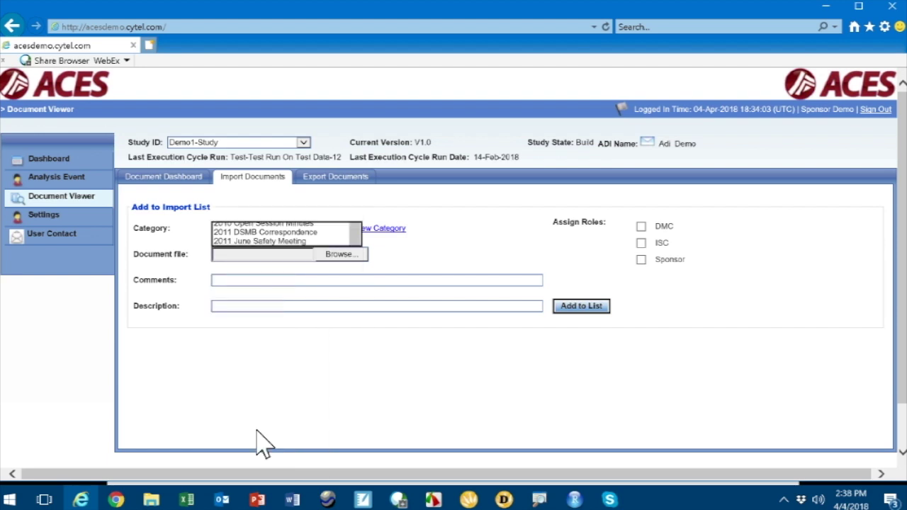
Choose Closed Minutes of December 2013 Safety Meeting.pdf as the file to import.
click(339, 257)
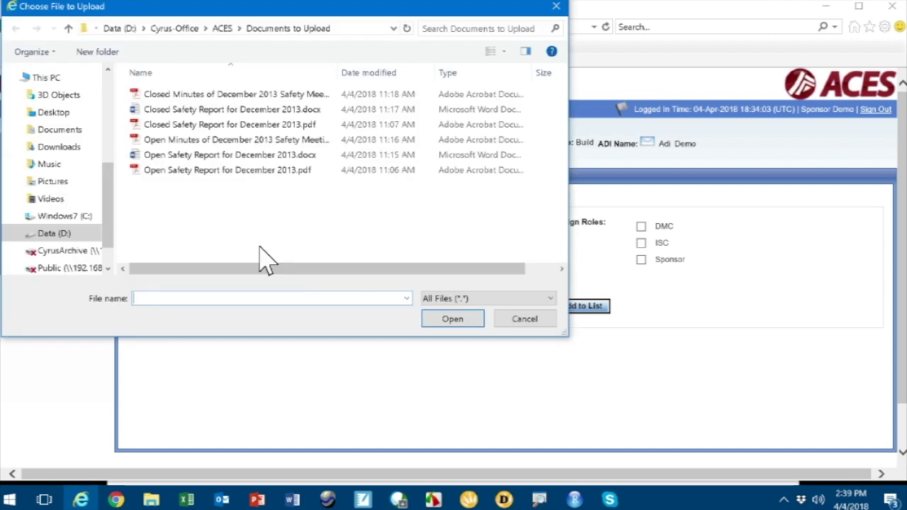
click(176, 93)
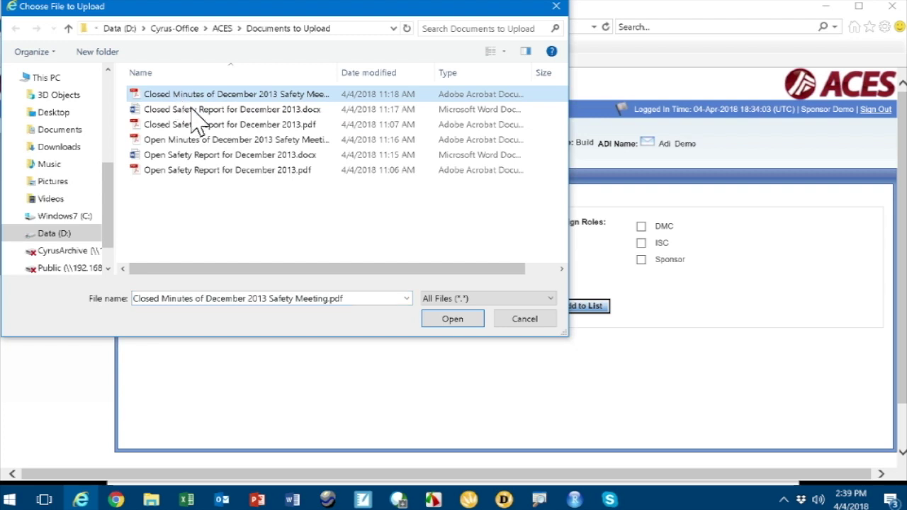
click(447, 328)
text(c)
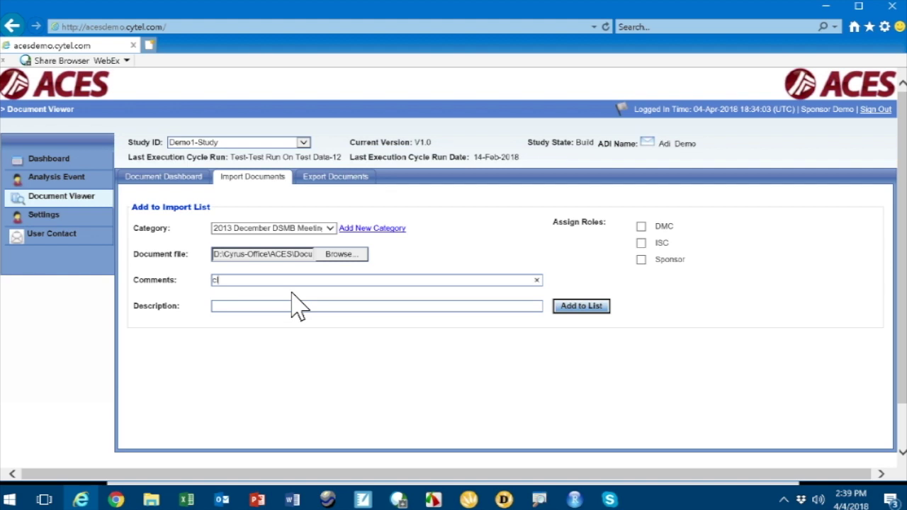
Enter comment 'closed minutes' and description 'closed minutes for december', and assign DMC and ISC roles.
text(losed )
text(minu)
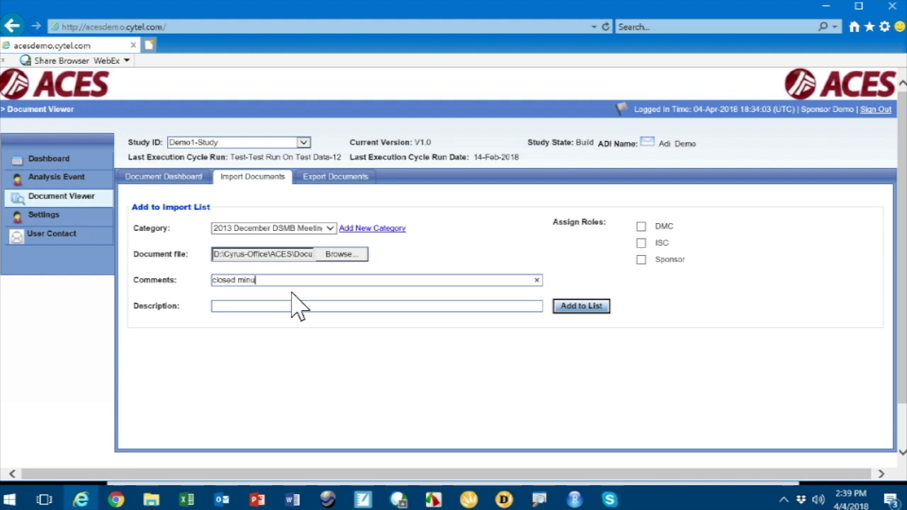
text(tes)
click(252, 311)
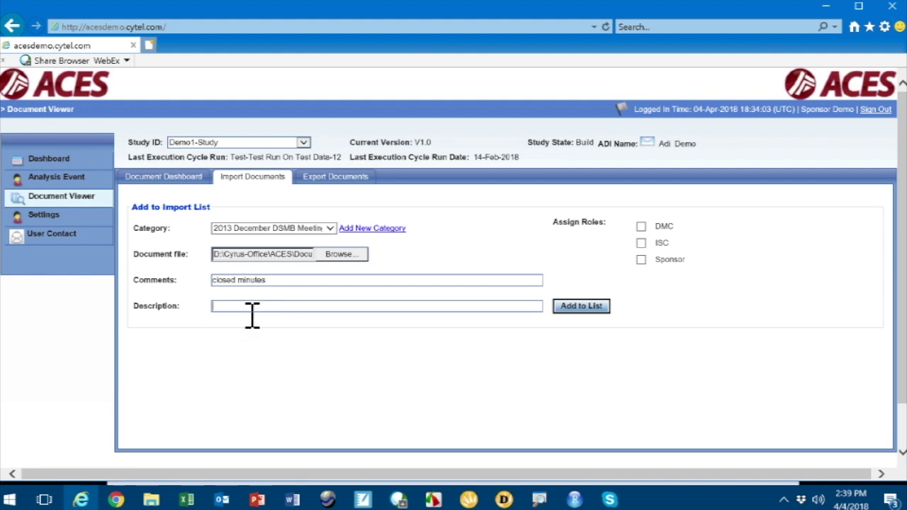
text(closed minutes for decem)
text(ber)
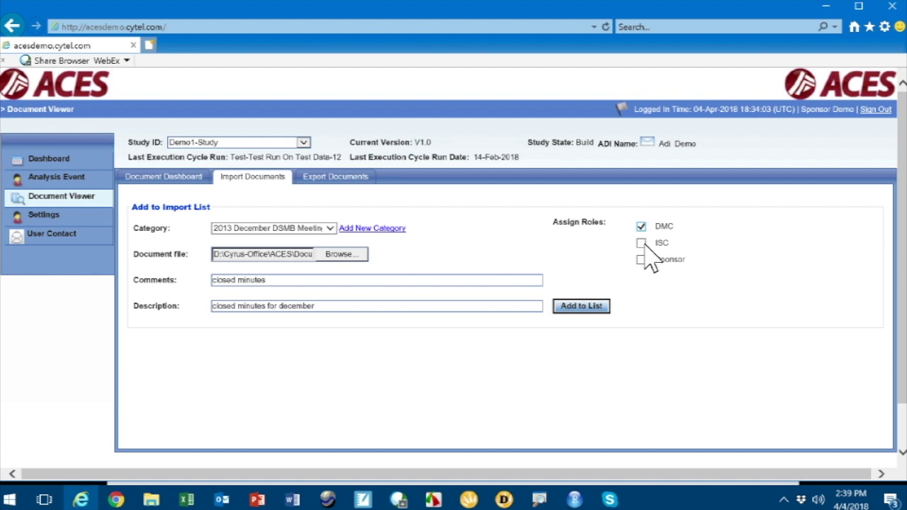
click(642, 243)
Add the closed minutes to the import list and set the next category to 2013 December DSMB Meeting.
click(585, 322)
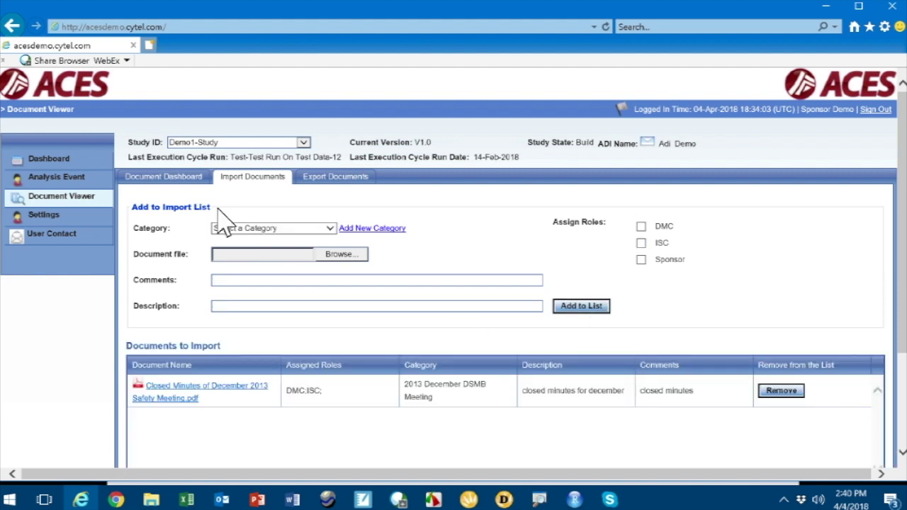
click(330, 228)
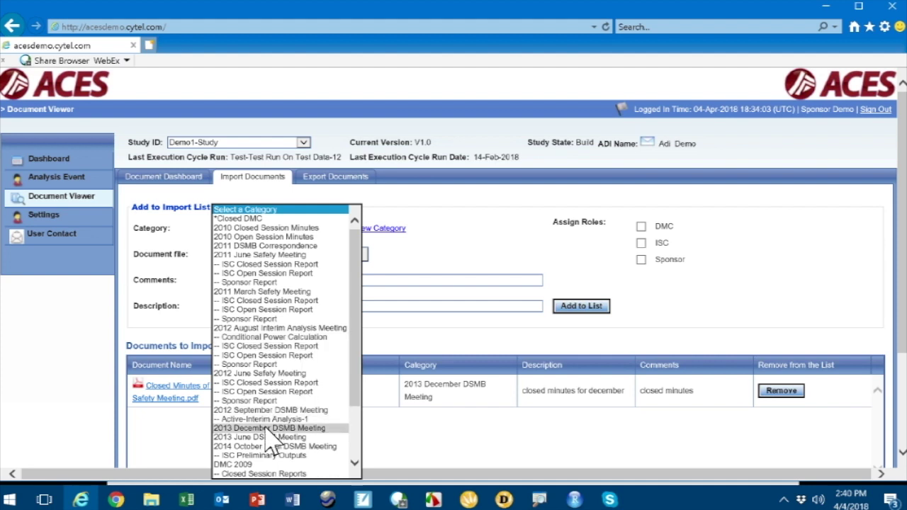
click(267, 429)
Attach Open Minutes of December 2013 Safety Meeting.pdf as the next document file.
click(328, 256)
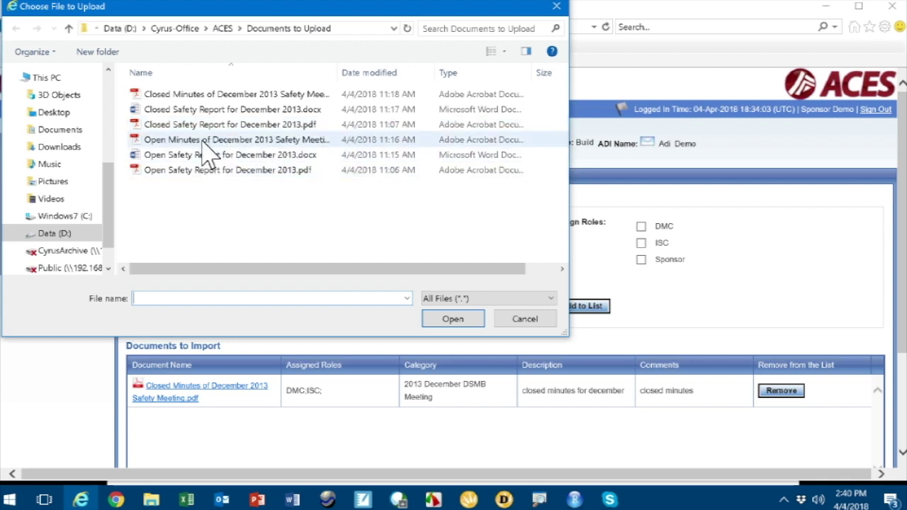
click(203, 142)
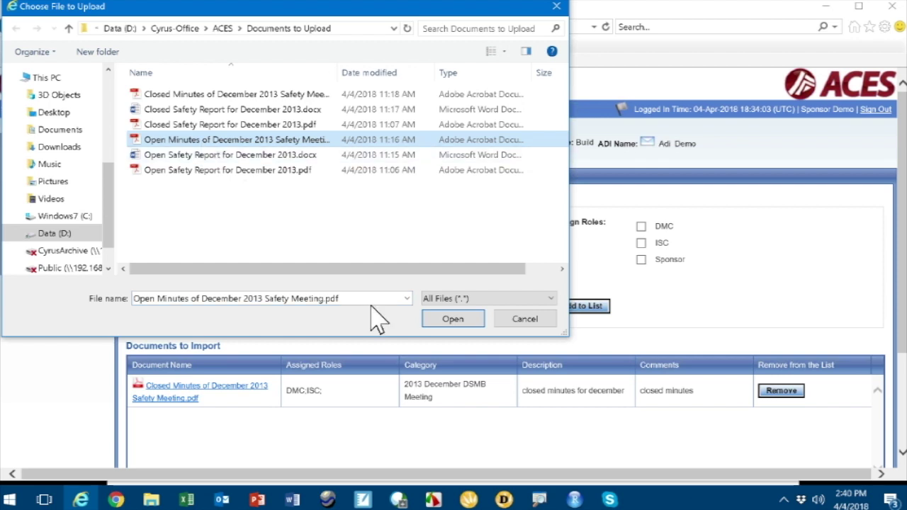
click(450, 327)
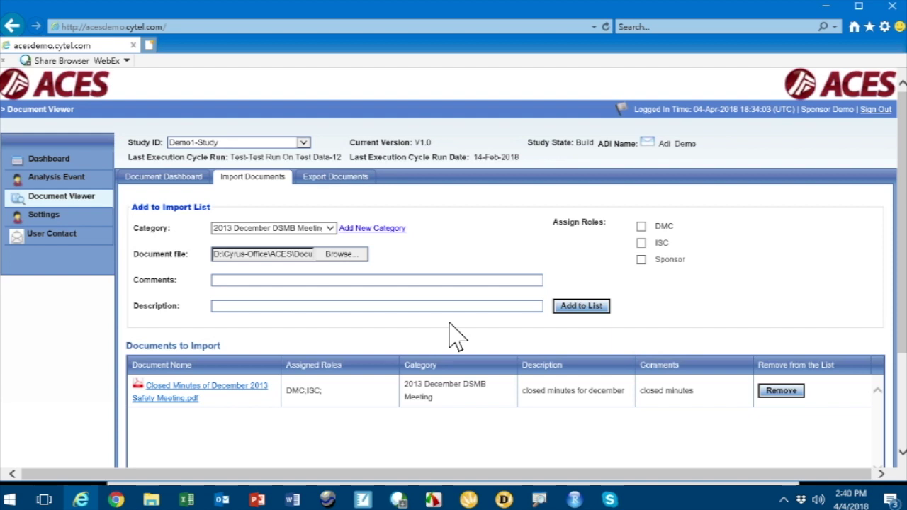
Give the open minutes comment 'open minutes', description 'open to all', and DMC, ISC and Sponsor roles.
click(305, 286)
text(open )
text(minutes)
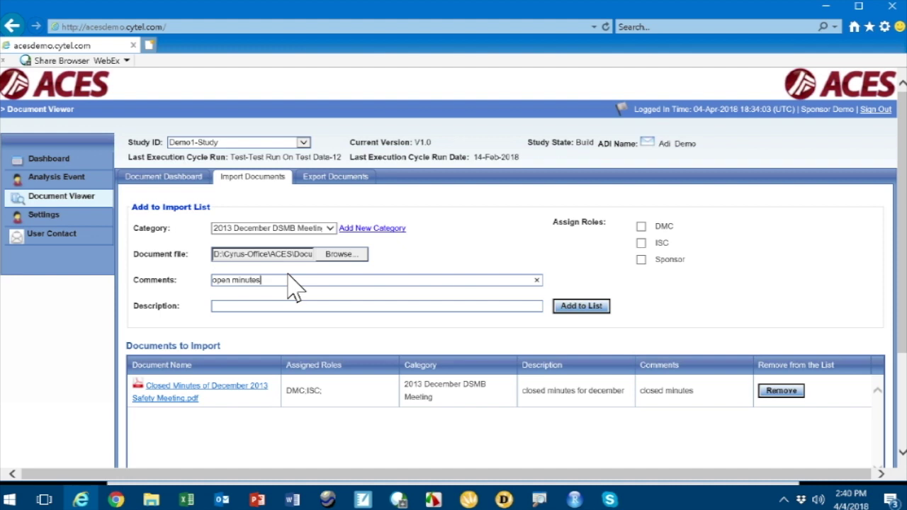
click(237, 309)
text(open to all)
click(642, 227)
click(641, 243)
click(641, 259)
scroll(550, 352, down, 2)
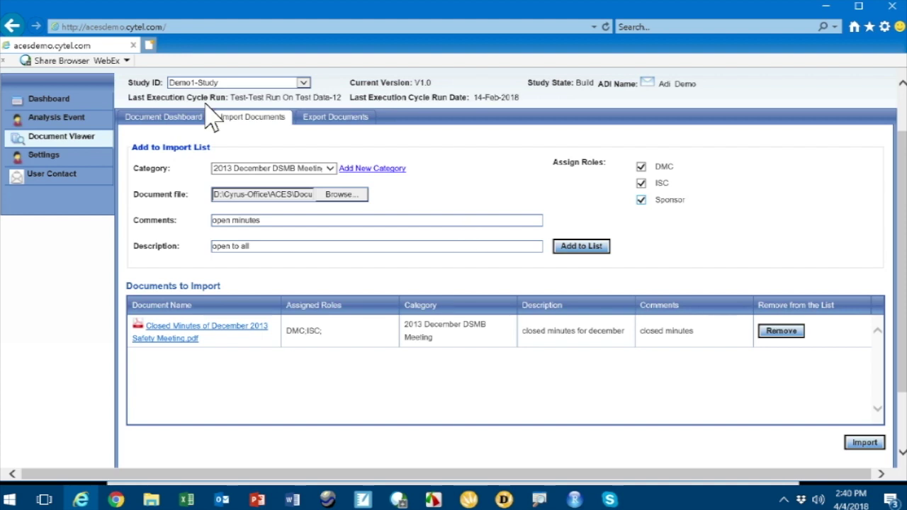
Import the listed documents with the change note 'Importing two documents' and save.
click(865, 445)
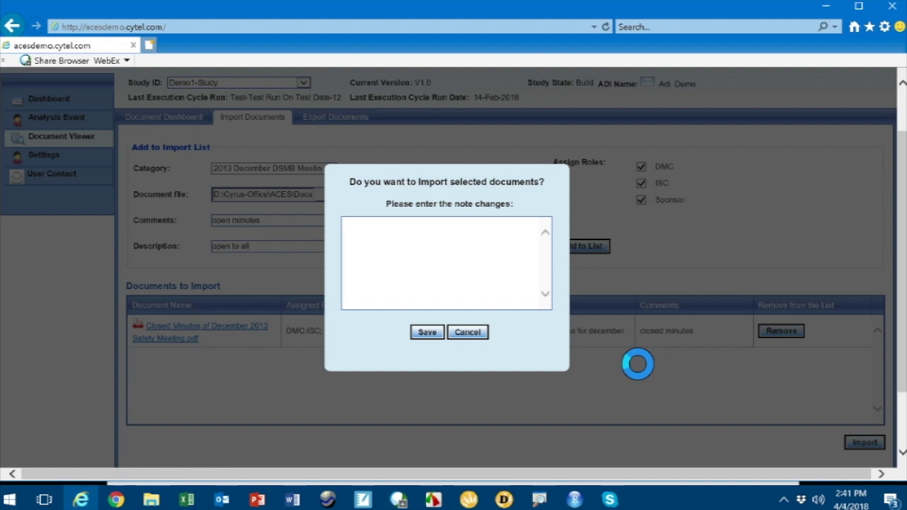
text(Importing two documents)
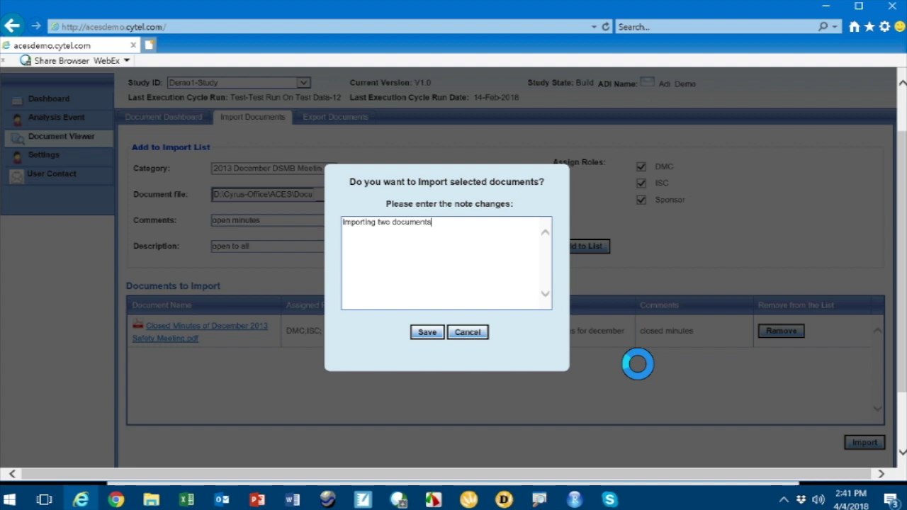
click(437, 333)
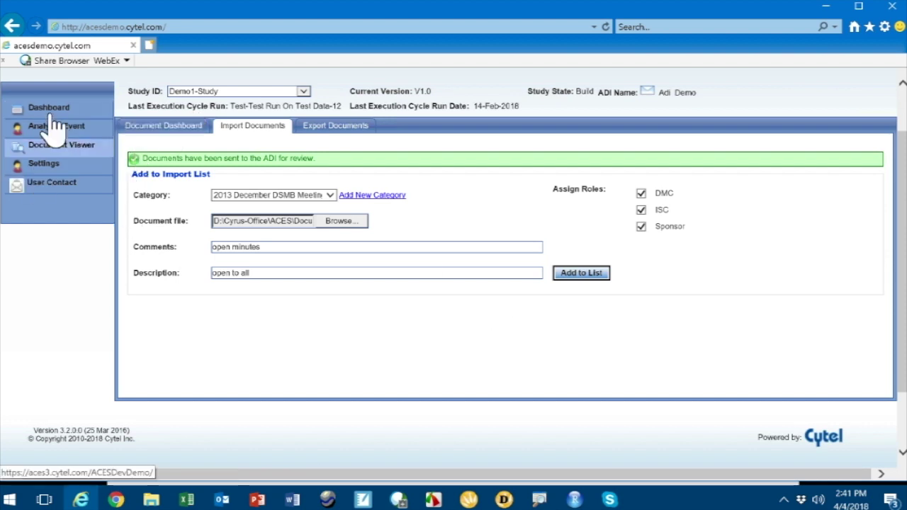
Return to the Document Dashboard and browse the sponsor's 20 uploaded documents and their categories.
click(45, 111)
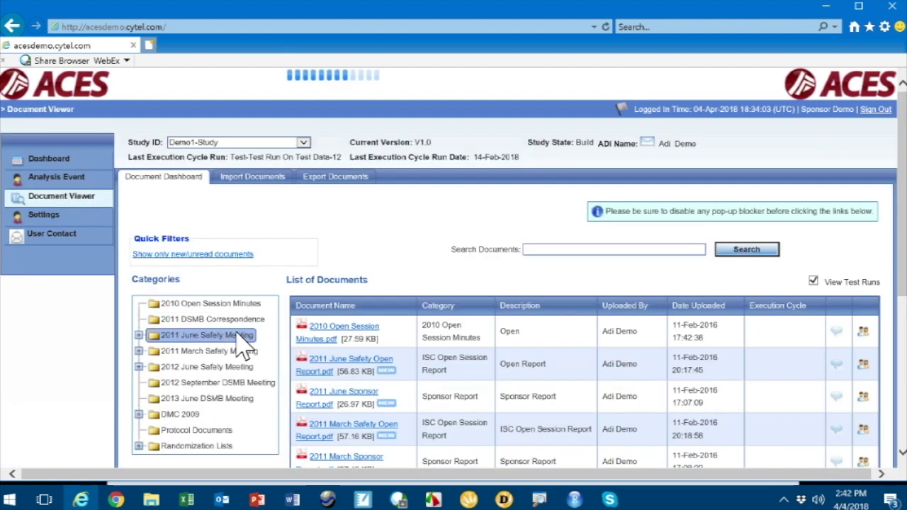
scroll(240, 348, down, 3)
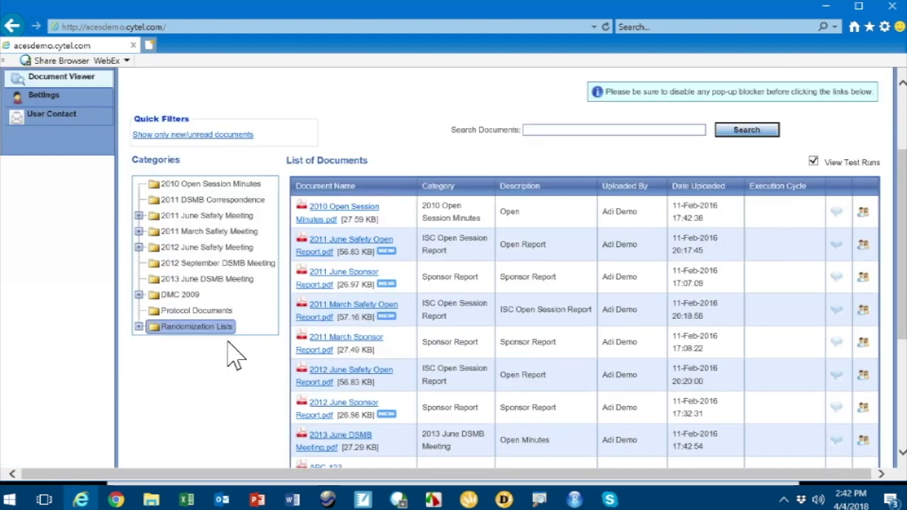
scroll(237, 354, up, 2)
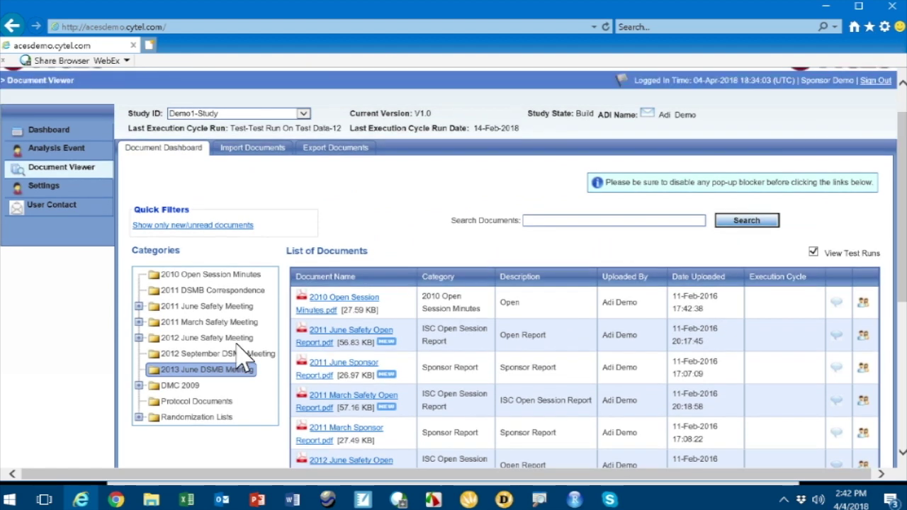
scroll(240, 355, up, 1)
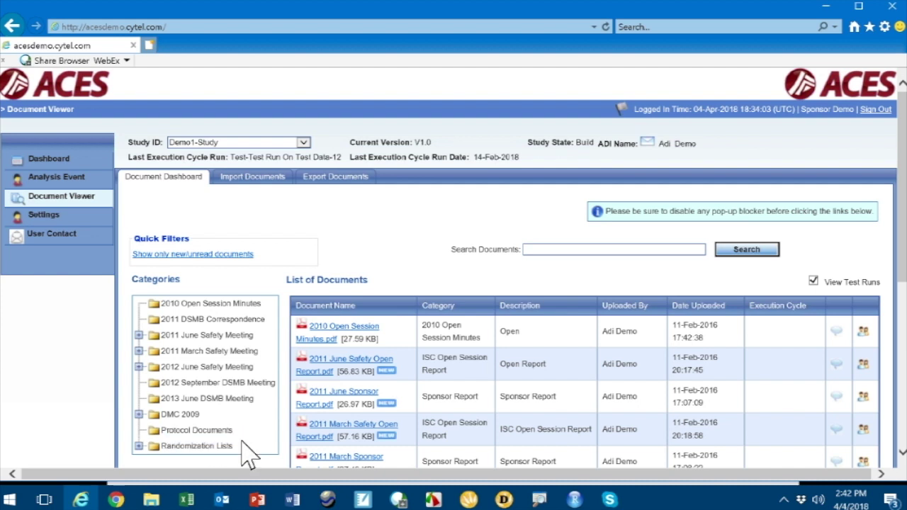
scroll(242, 441, down, 3)
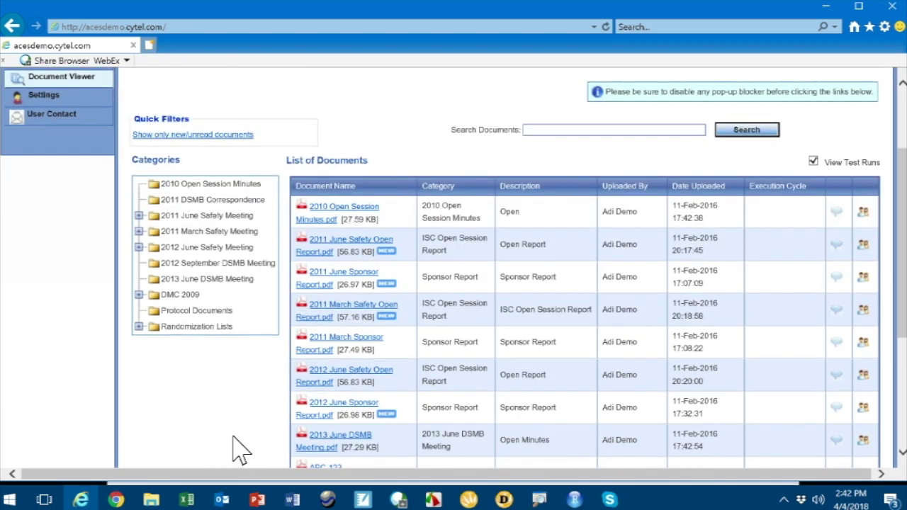
scroll(241, 451, down, 2)
scroll(234, 448, down, 3)
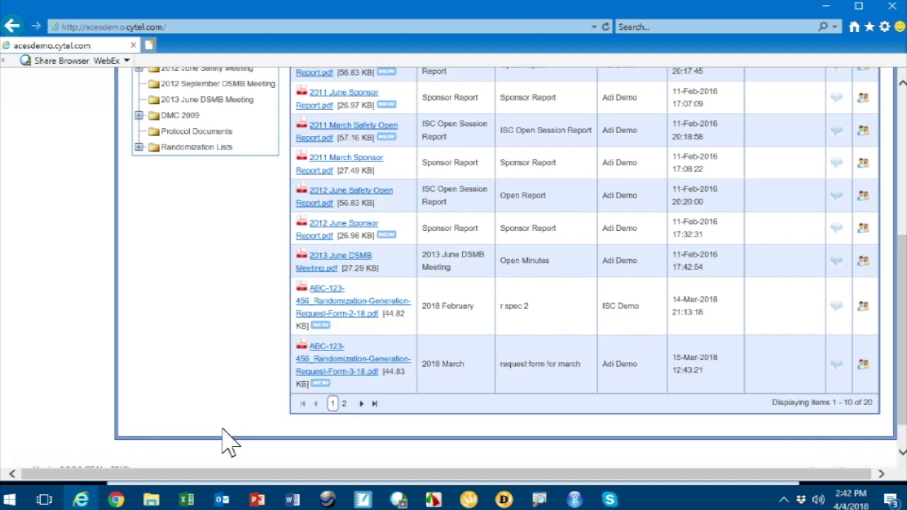
scroll(224, 429, up, 10)
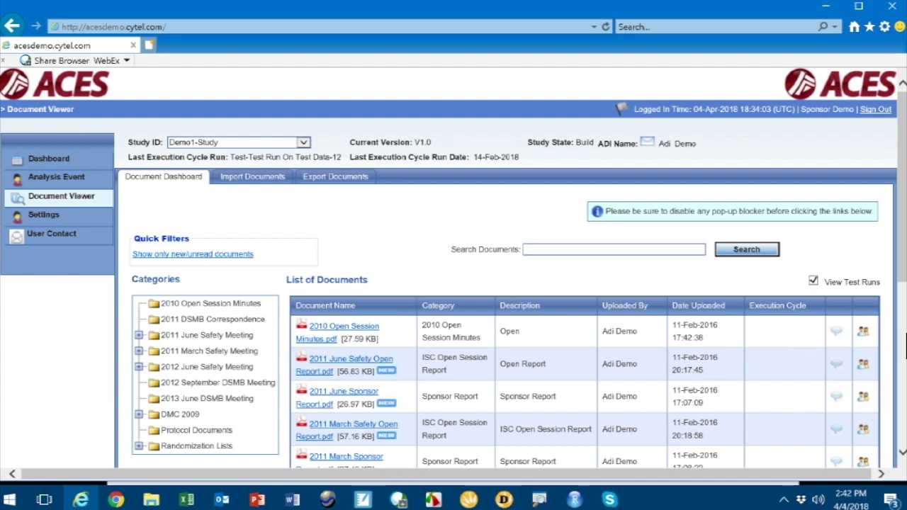
scroll(905, 346, down, 5)
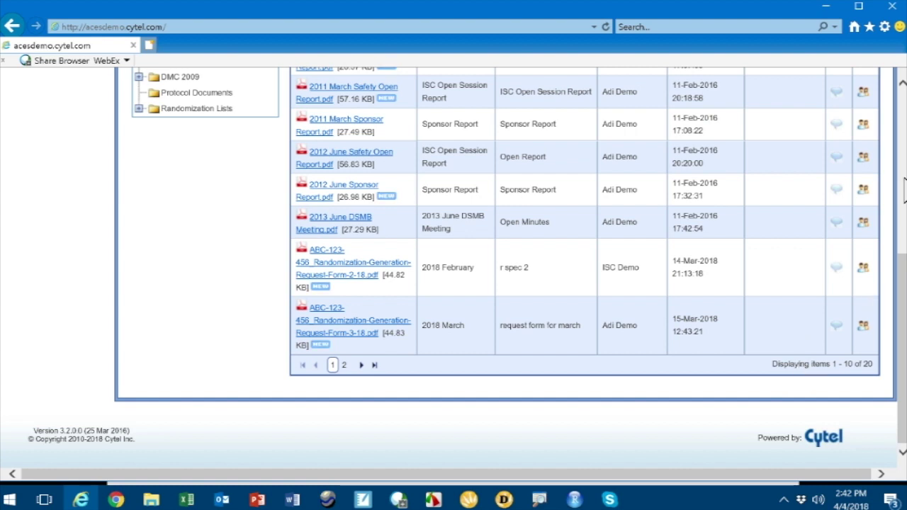
scroll(903, 184, up, 5)
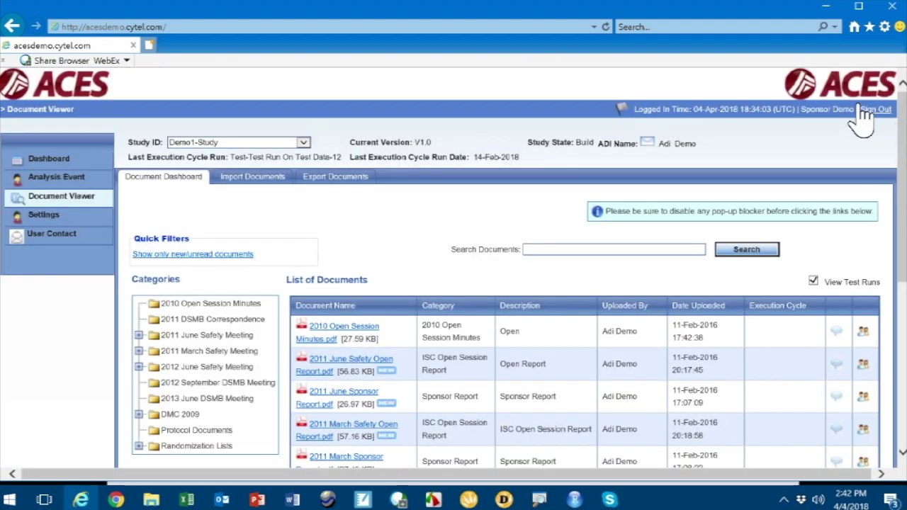
Sign out of the sponsor account and sign back in with the ADI user ID and password.
click(875, 111)
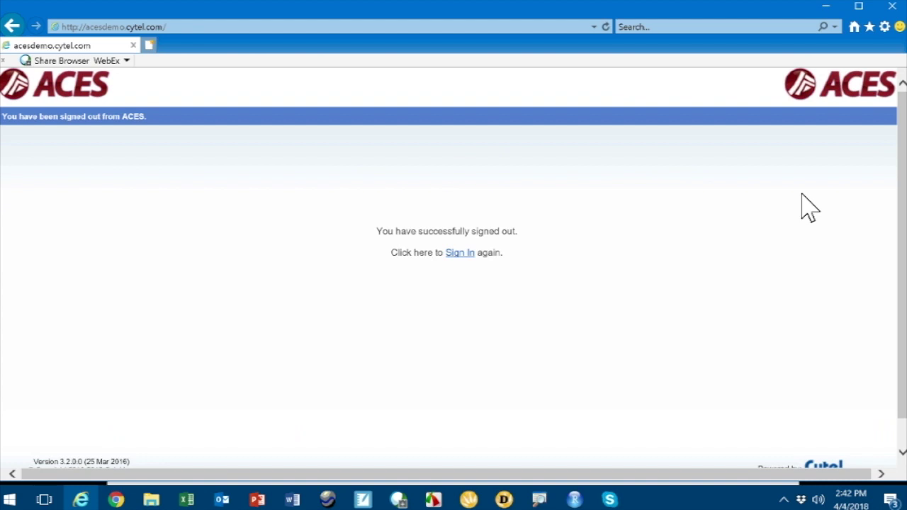
click(466, 257)
text(adi)
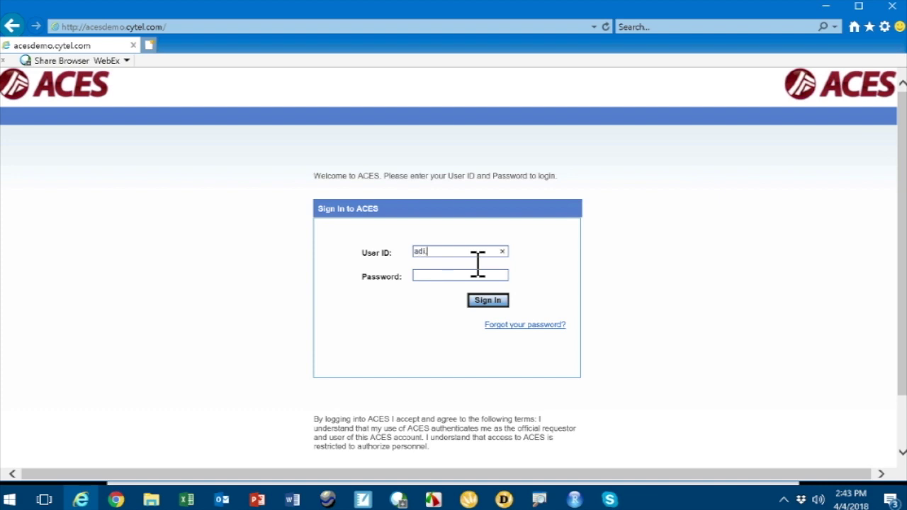
text(demo)
click(457, 276)
text(dem)
text(o12)
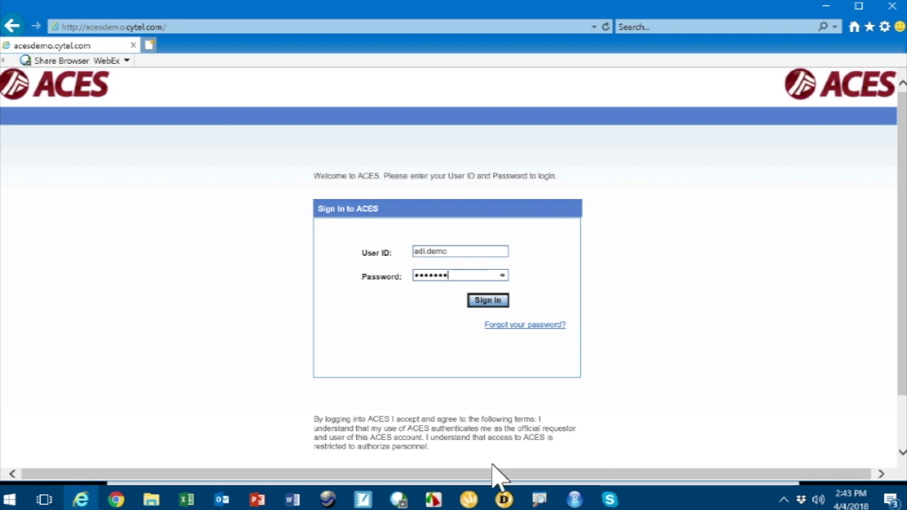
click(496, 304)
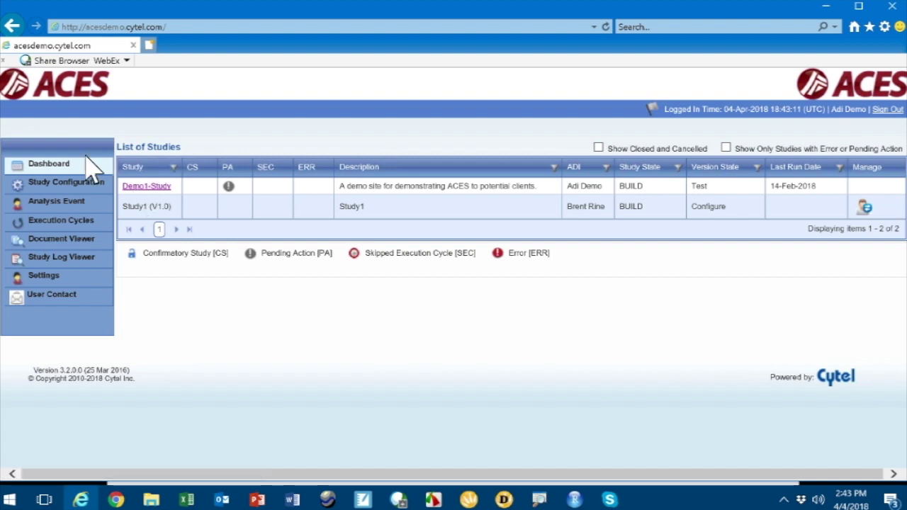
click(149, 188)
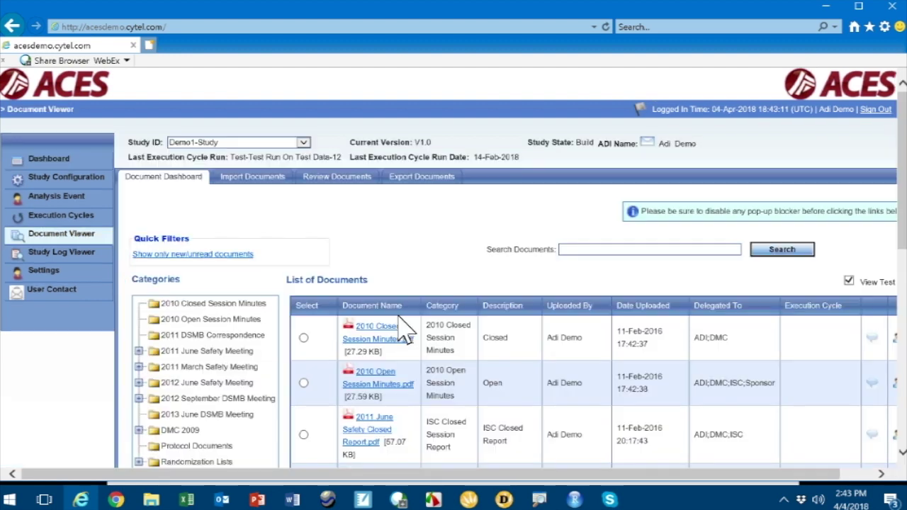
scroll(425, 340, down, 5)
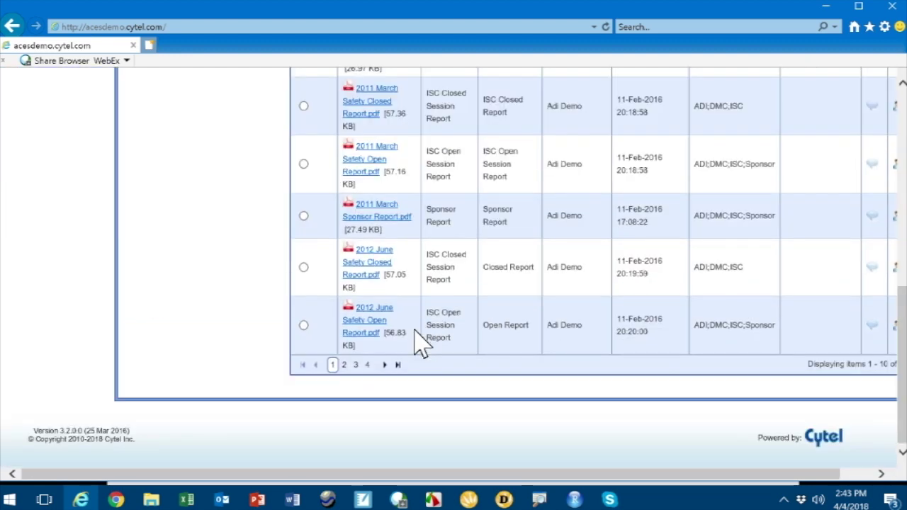
scroll(421, 343, up, 5)
scroll(421, 344, down, 3)
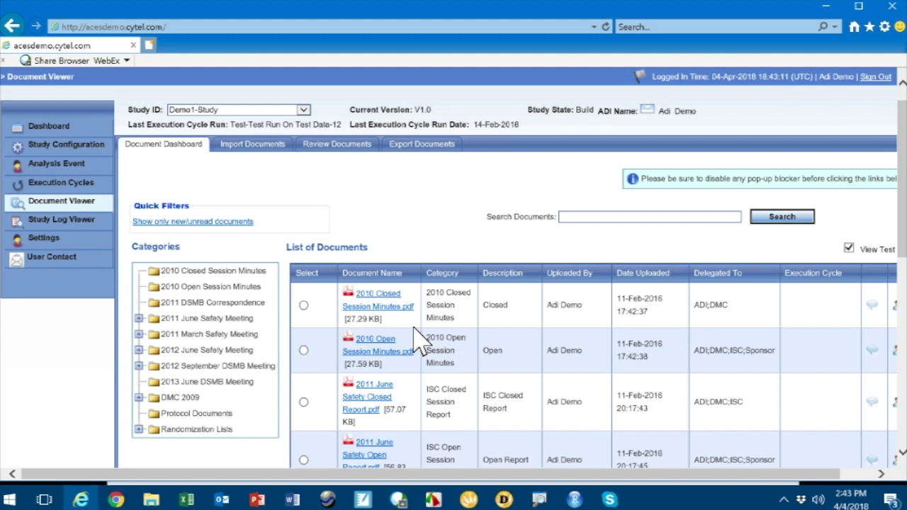
scroll(419, 344, up, 2)
scroll(283, 348, down, 1)
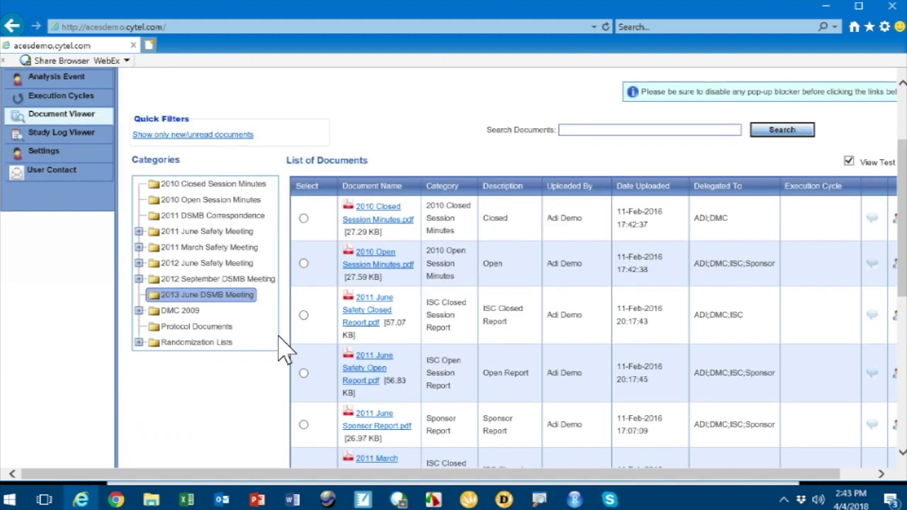
click(195, 280)
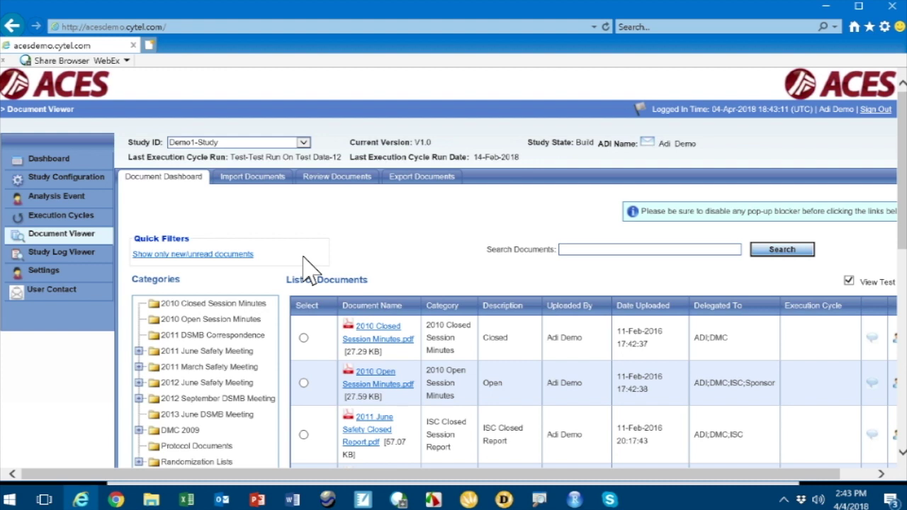
In Review Documents, select Closed Minutes of December 2013 Safety Meeting.pdf from the seven awaiting documents.
click(329, 183)
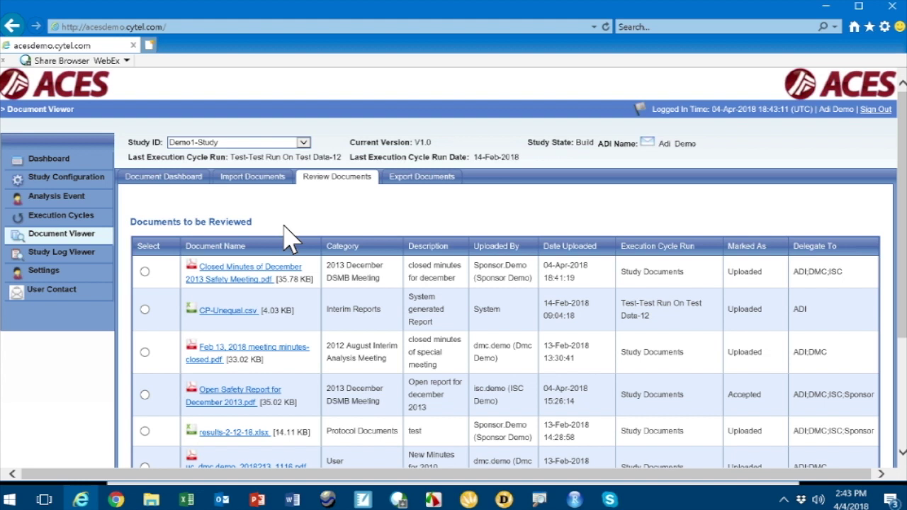
scroll(295, 287, down, 1)
scroll(294, 294, down, 1)
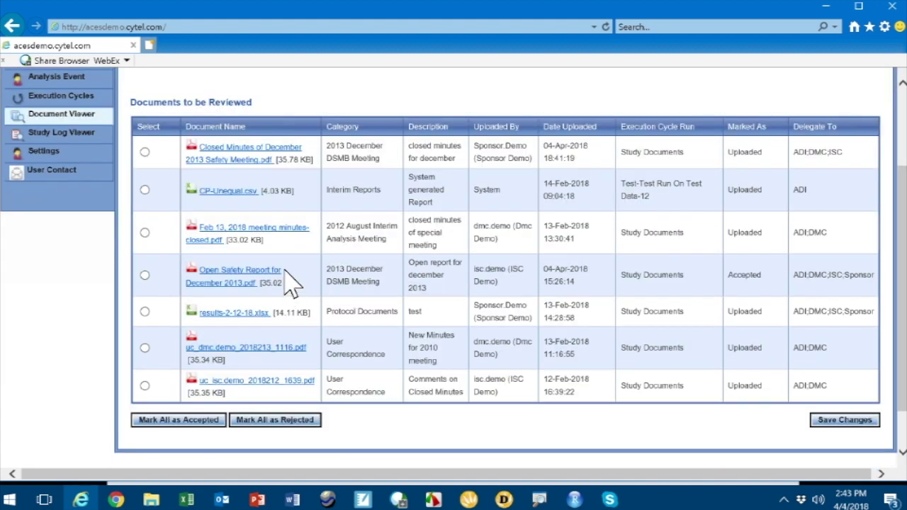
scroll(293, 282, up, 1)
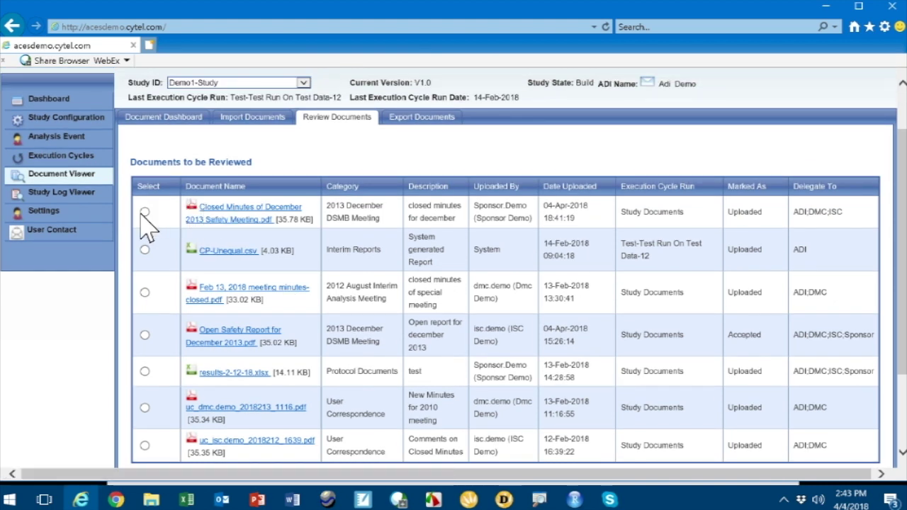
click(144, 213)
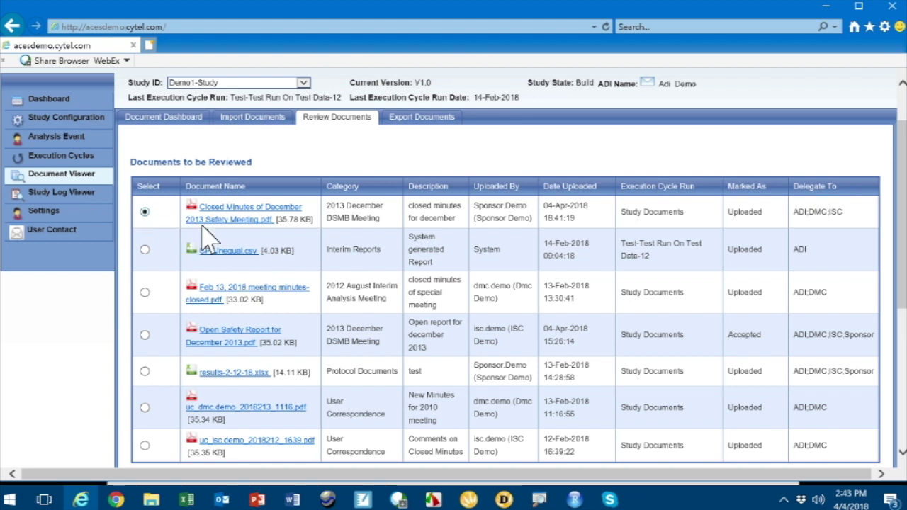
click(258, 219)
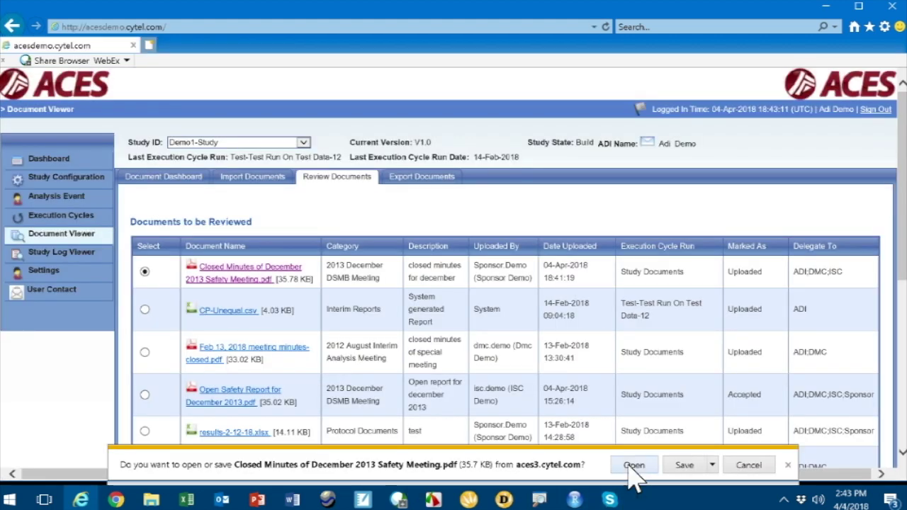
click(633, 465)
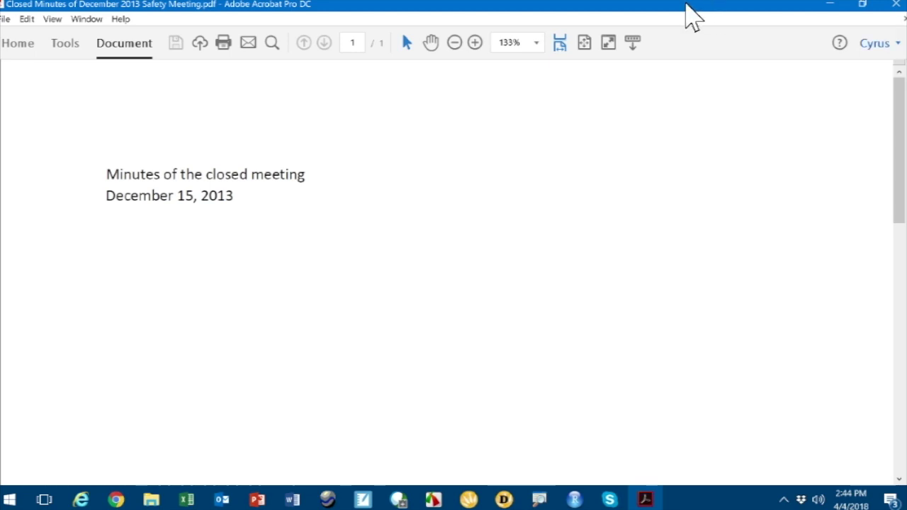
key(super+Down)
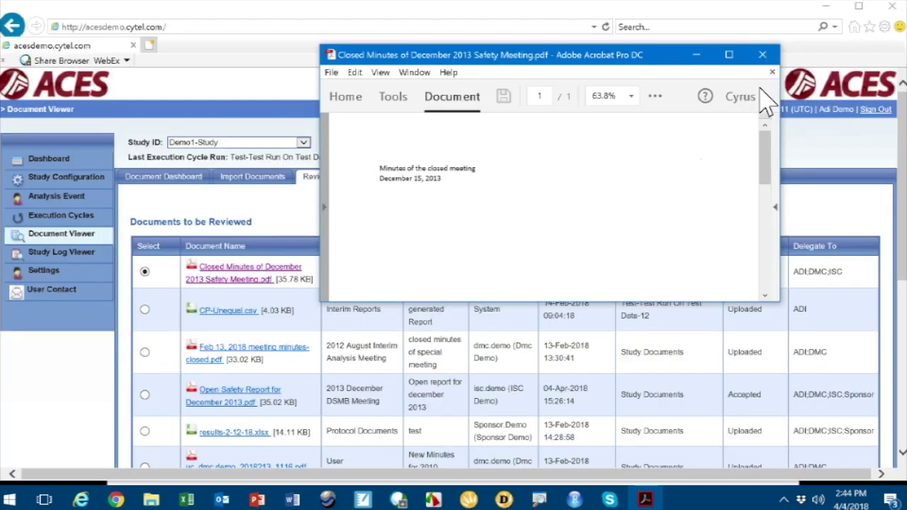
click(763, 55)
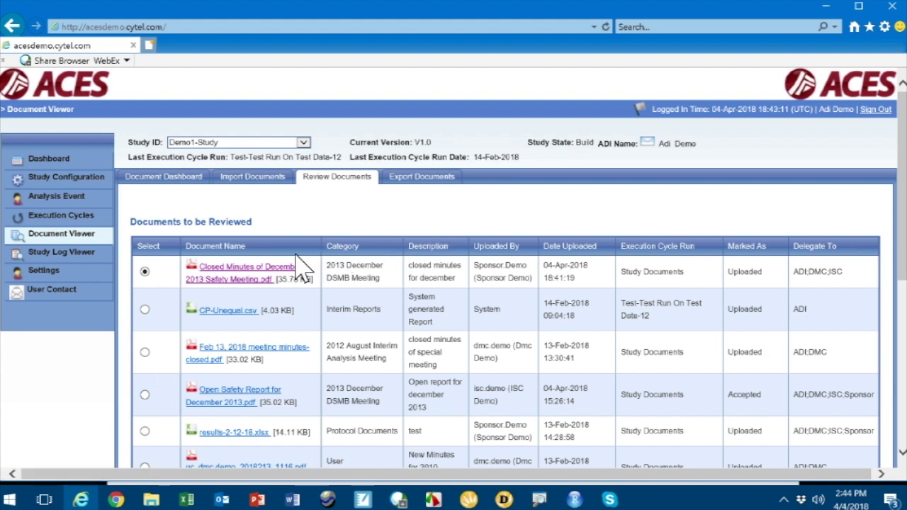
Submit the closed minutes' unchanged properties and assignments via Update and confirm with OK.
scroll(364, 234, down, 5)
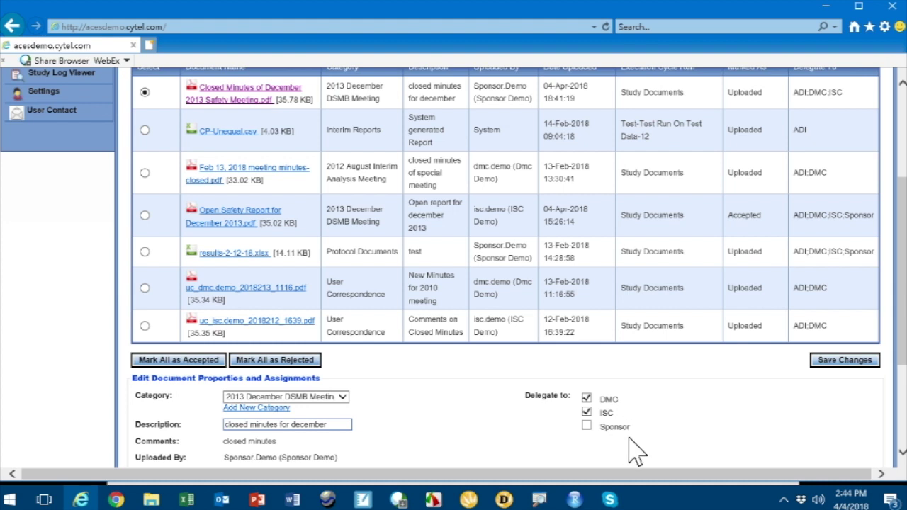
scroll(633, 454, up, 5)
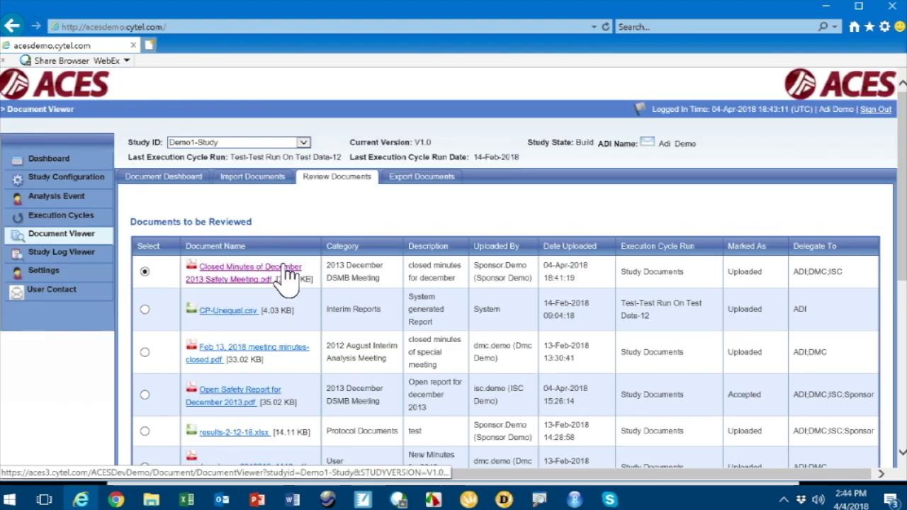
scroll(291, 275, down, 5)
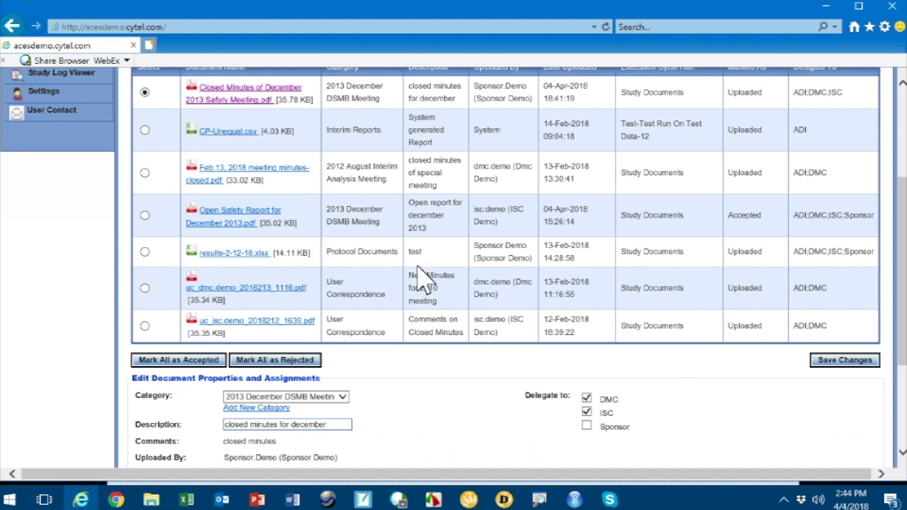
scroll(416, 284, down, 2)
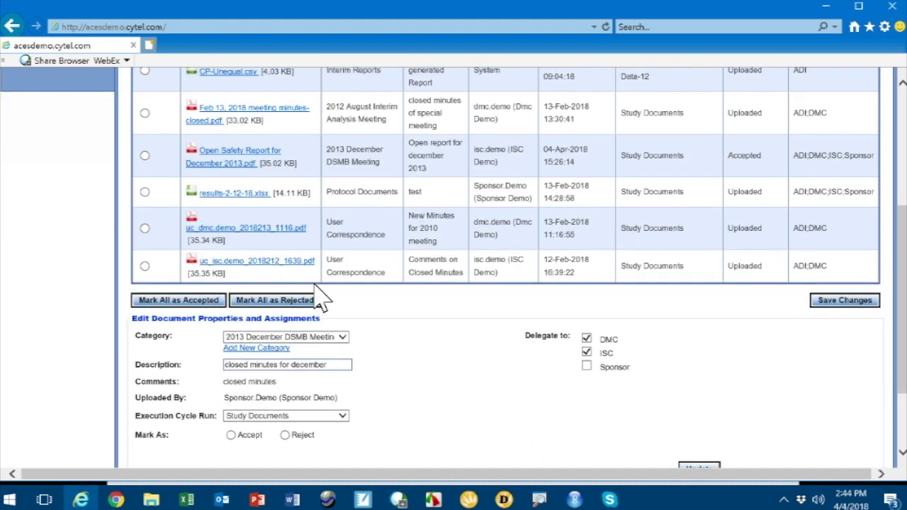
scroll(314, 297, down, 1)
scroll(322, 295, down, 1)
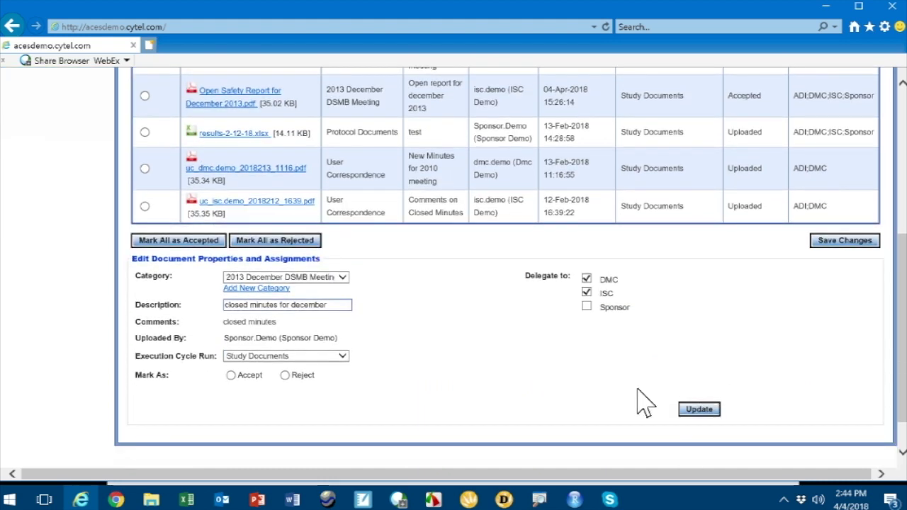
click(700, 409)
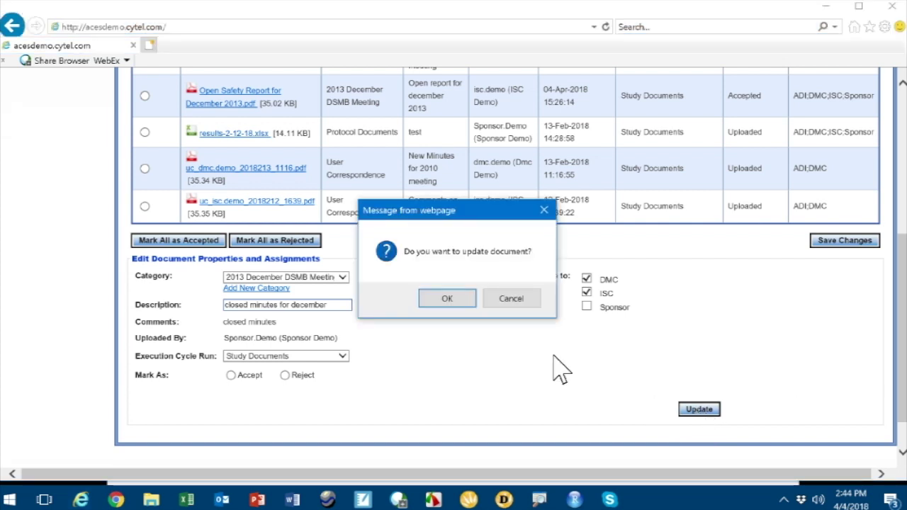
click(446, 299)
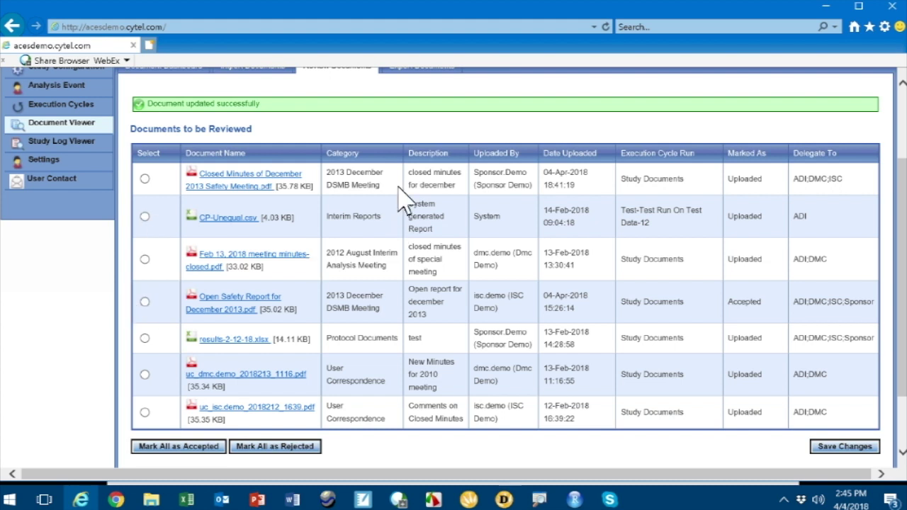
Set Mark As to Accept for the December 2013 closed minutes and confirm the update.
click(145, 178)
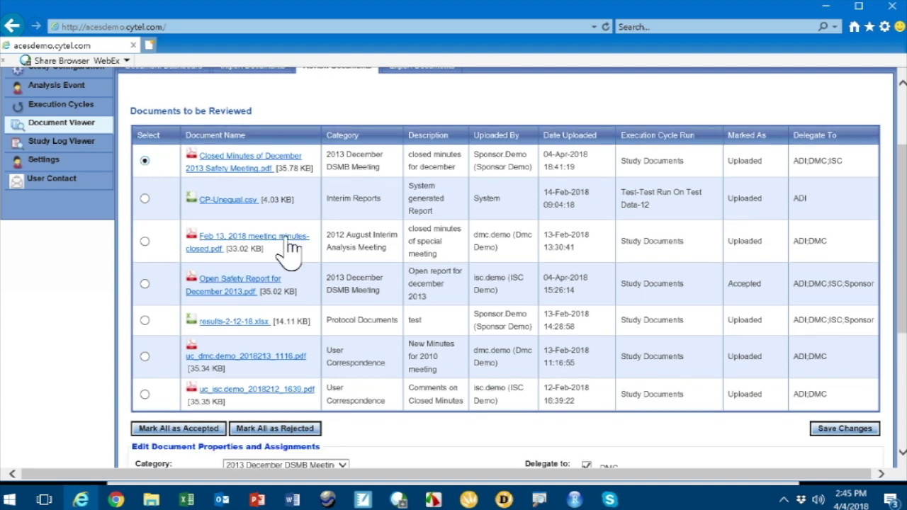
scroll(290, 236, down, 3)
scroll(297, 266, down, 2)
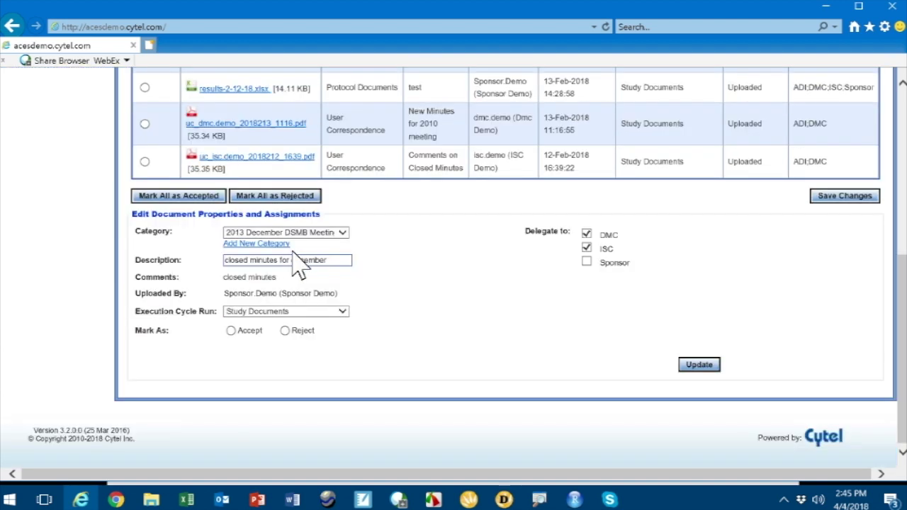
click(232, 332)
click(699, 365)
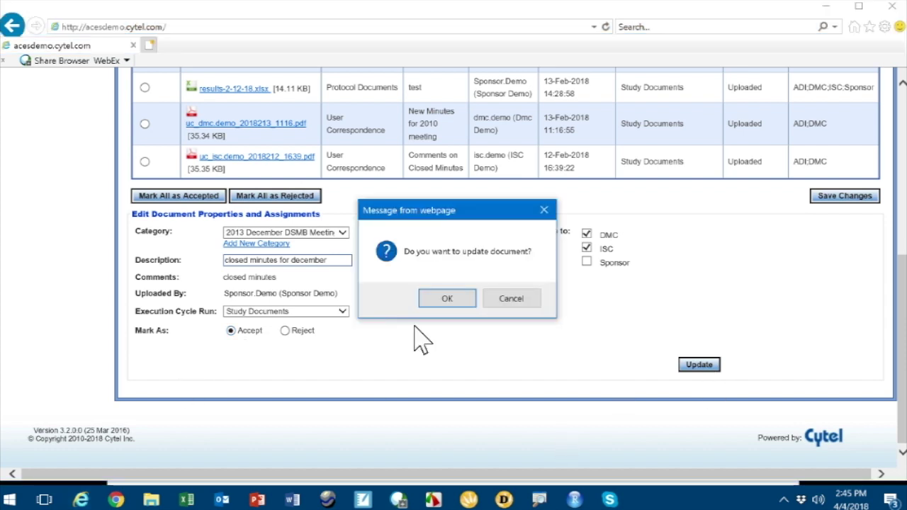
click(447, 299)
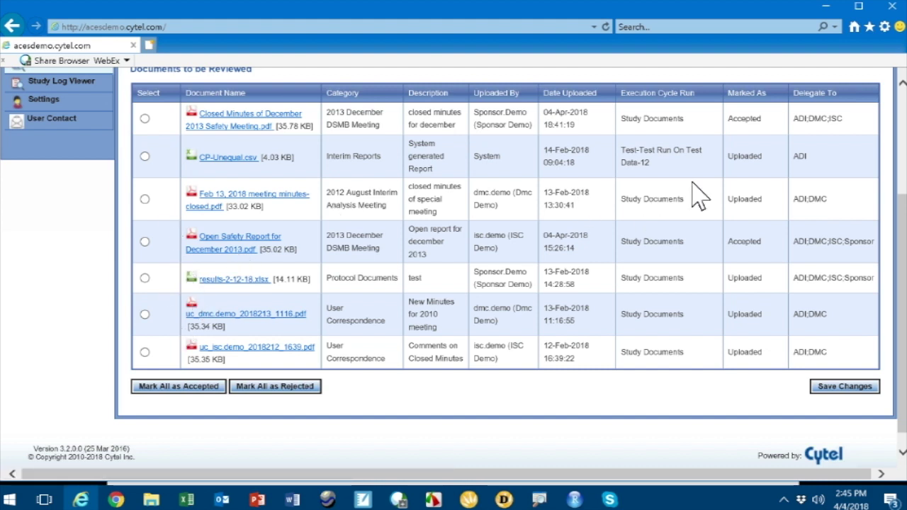
Save all review changes, leaving the change note empty.
scroll(693, 206, down, 1)
scroll(477, 203, up, 3)
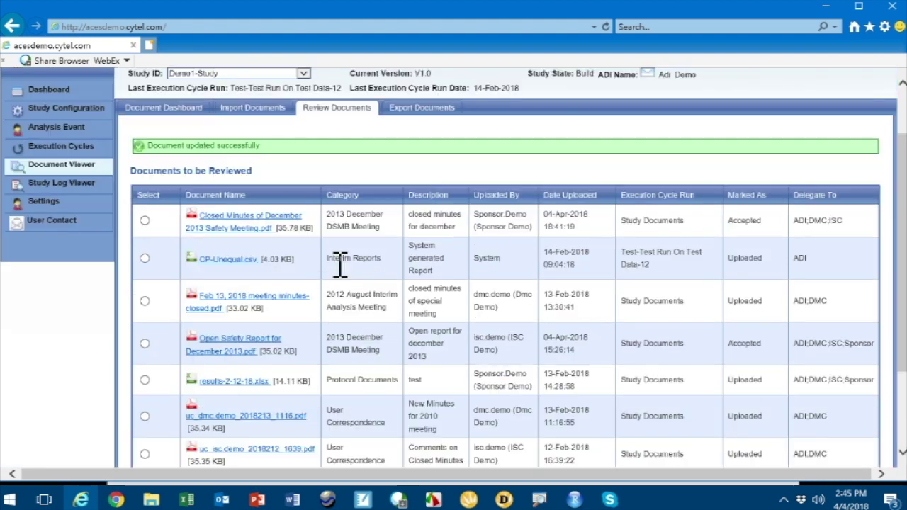
scroll(319, 266, down, 2)
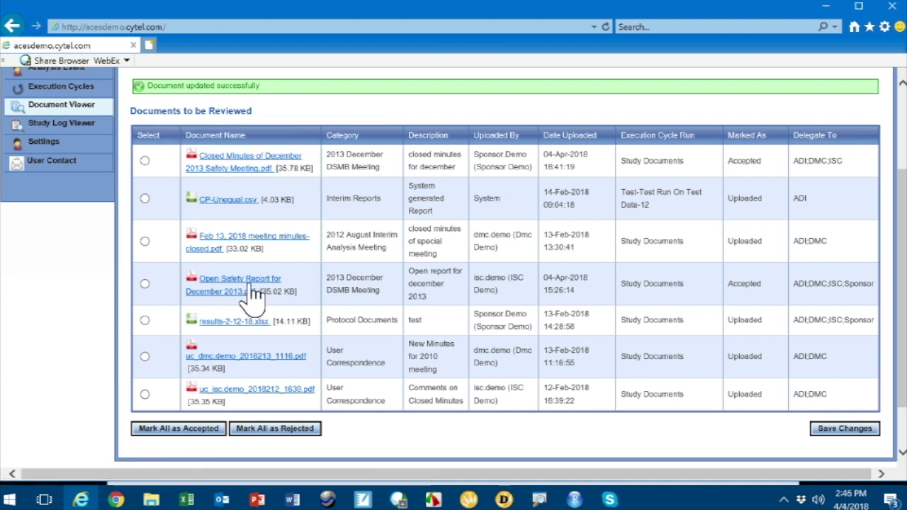
scroll(287, 326, down, 1)
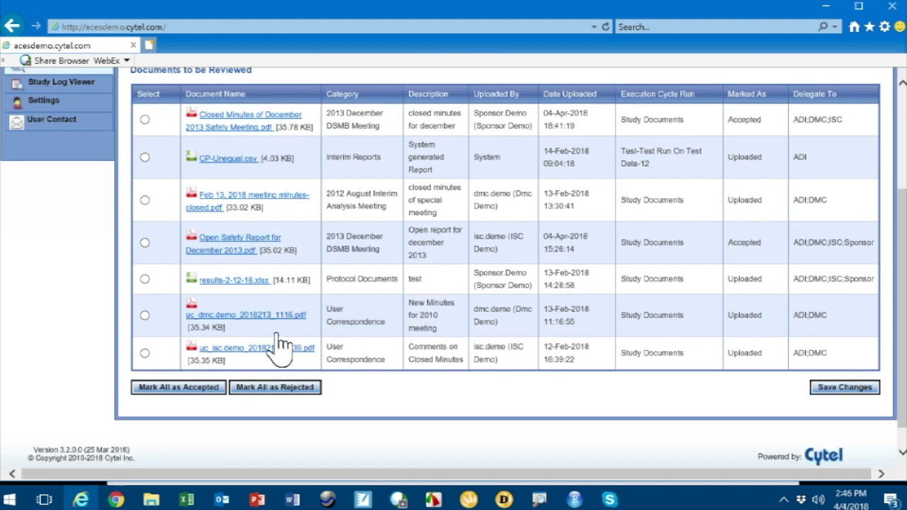
scroll(278, 347, down, 1)
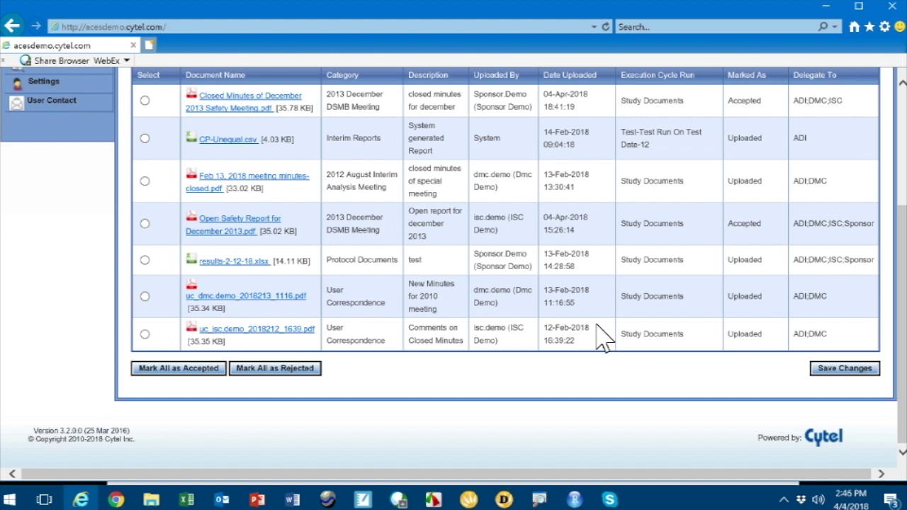
click(856, 383)
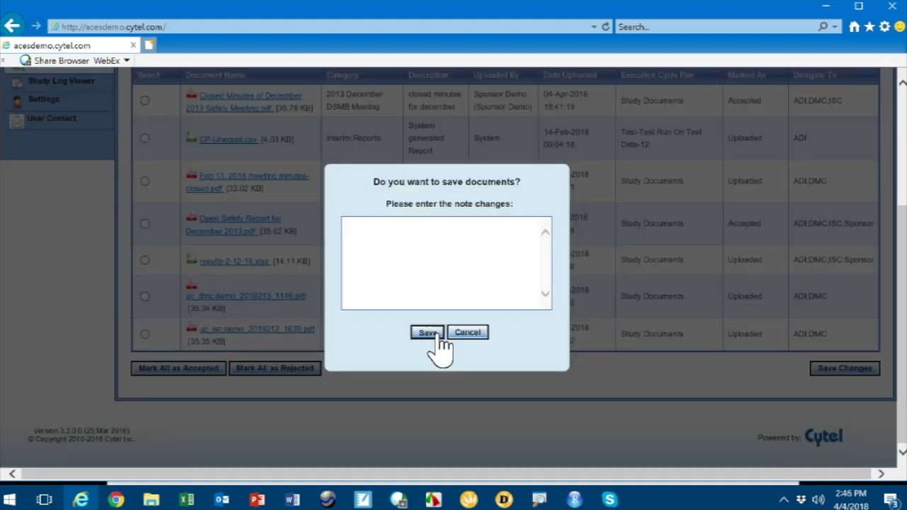
click(438, 339)
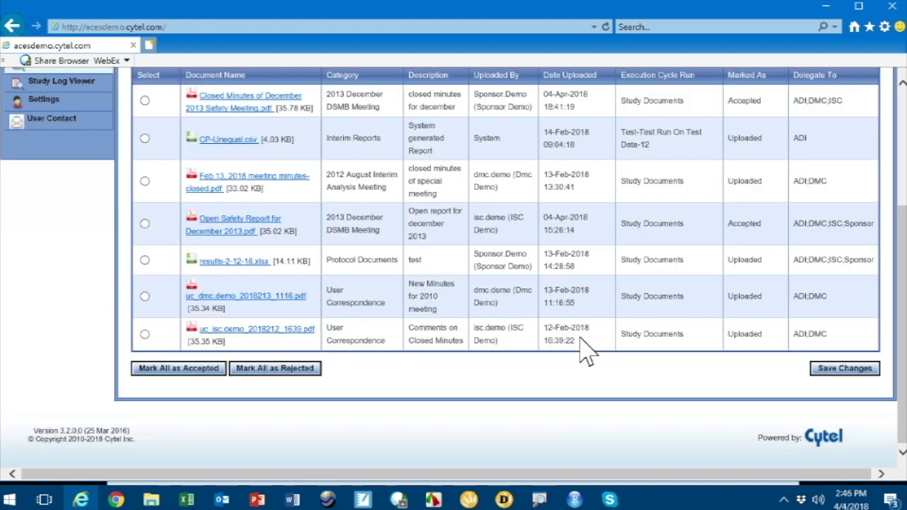